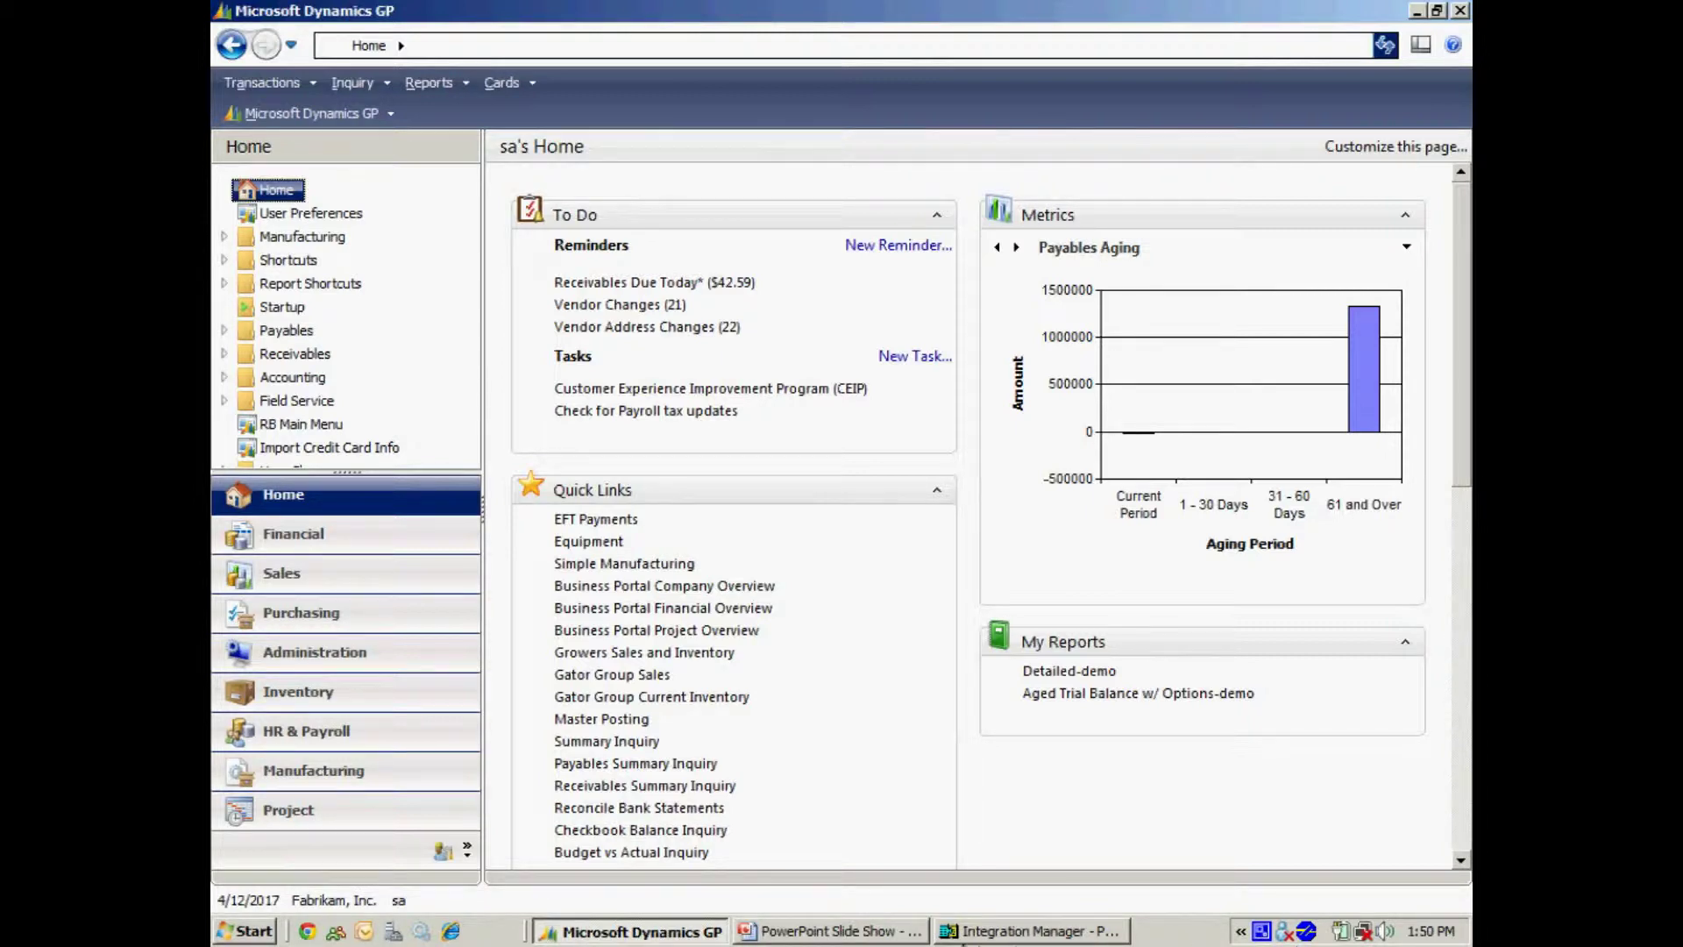
Step: Preview the POS Sales source records in Integration Manager's Data Viewer
{"action": "left_click", "coordinate": [982, 932]}
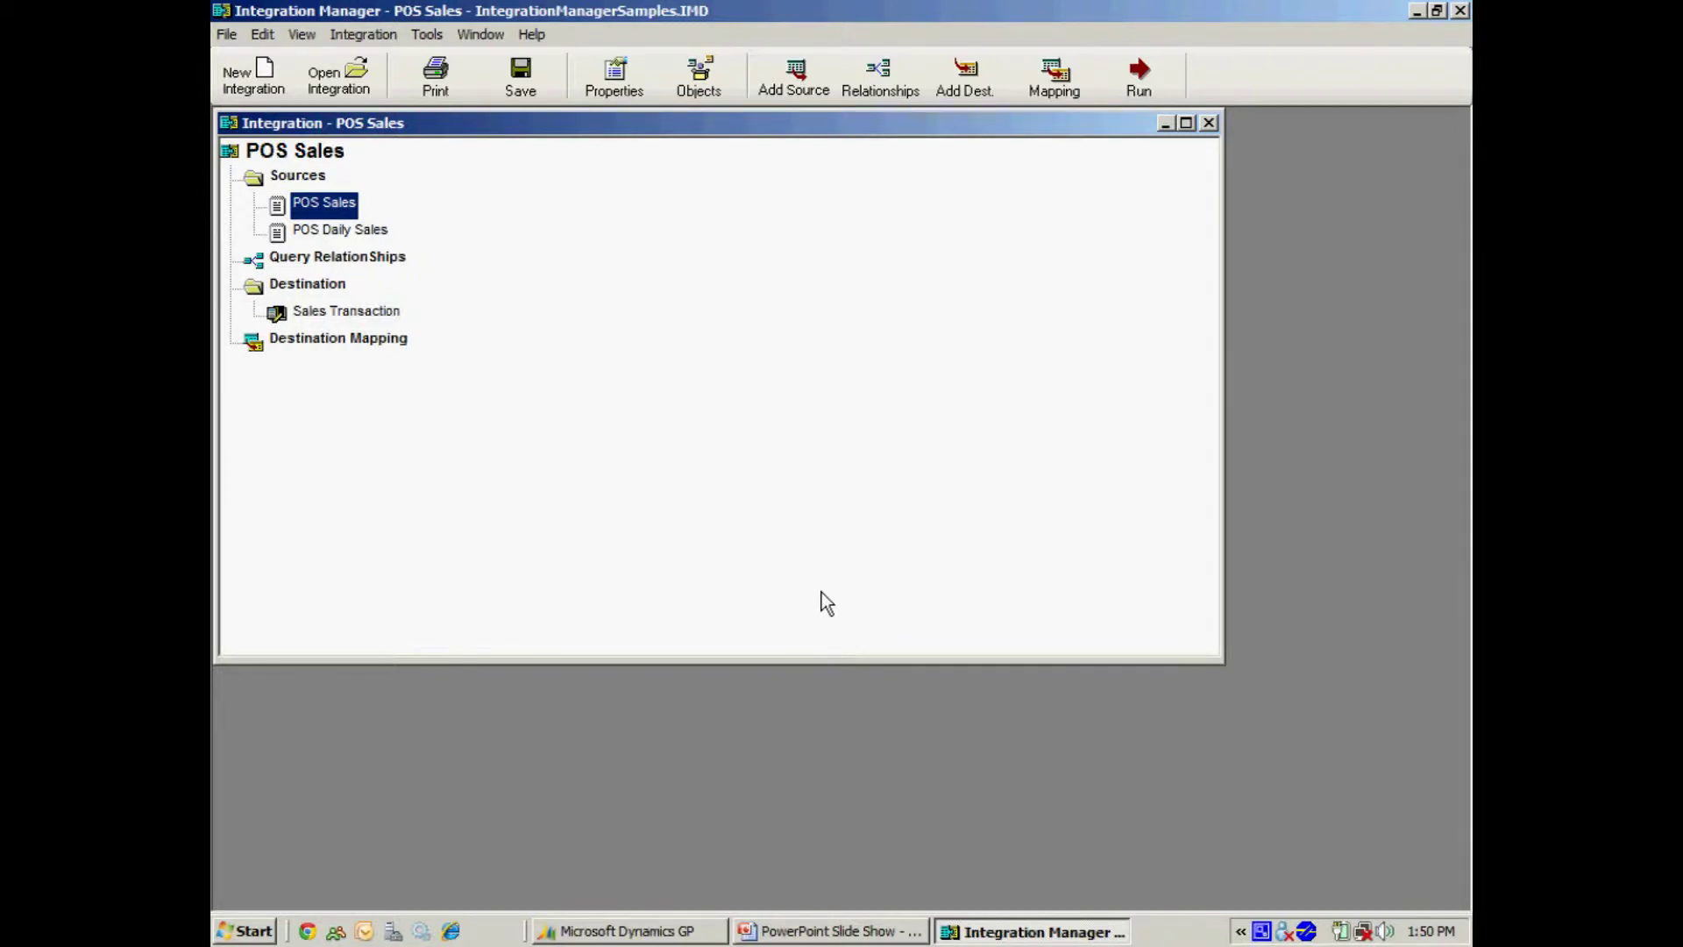
{"action": "right_click", "coordinate": [328, 210]}
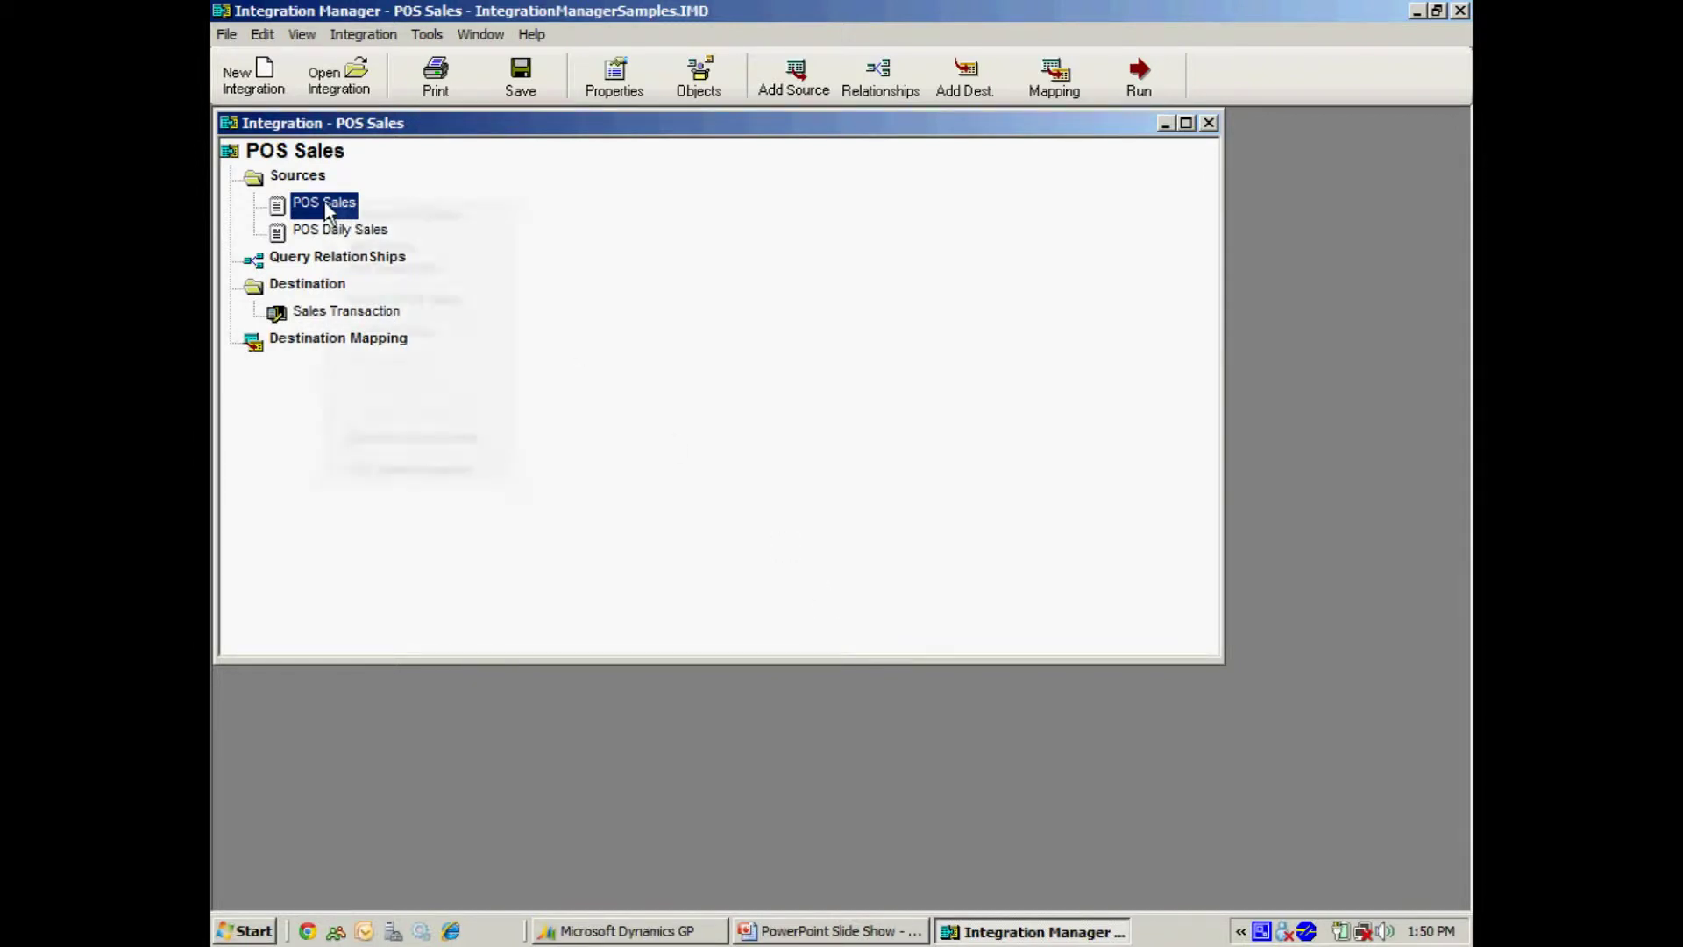
{"action": "left_click", "coordinate": [357, 216]}
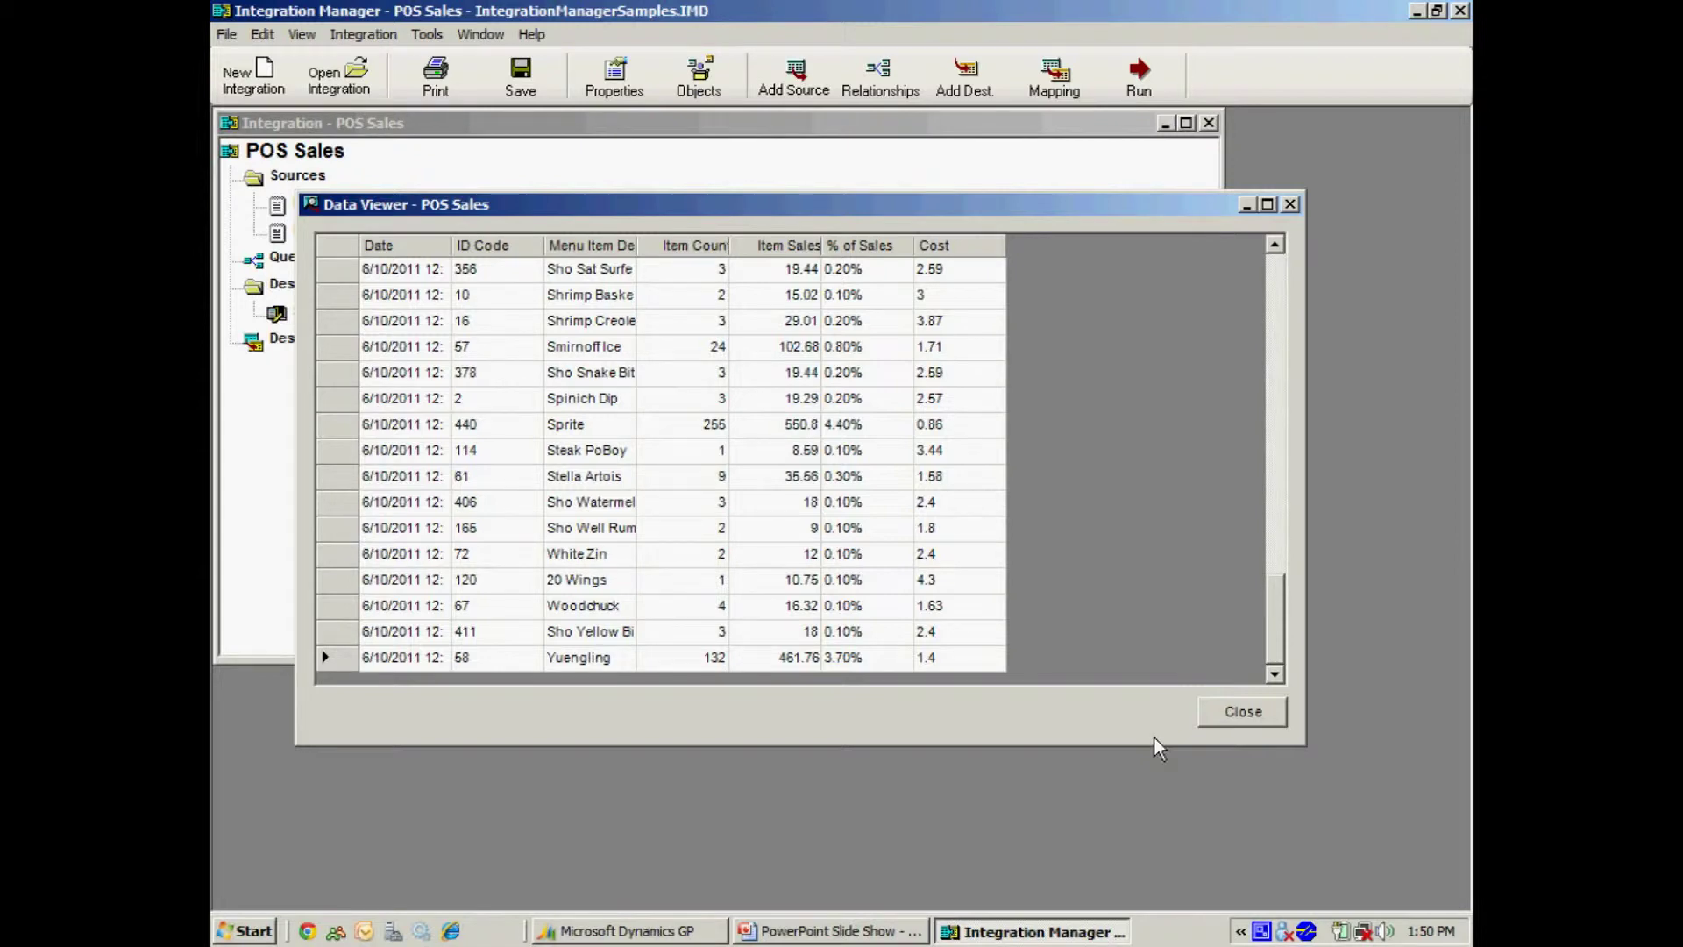
Step: Review the POS Sales field mappings, including the Items line mappings
{"action": "left_click", "coordinate": [1290, 204]}
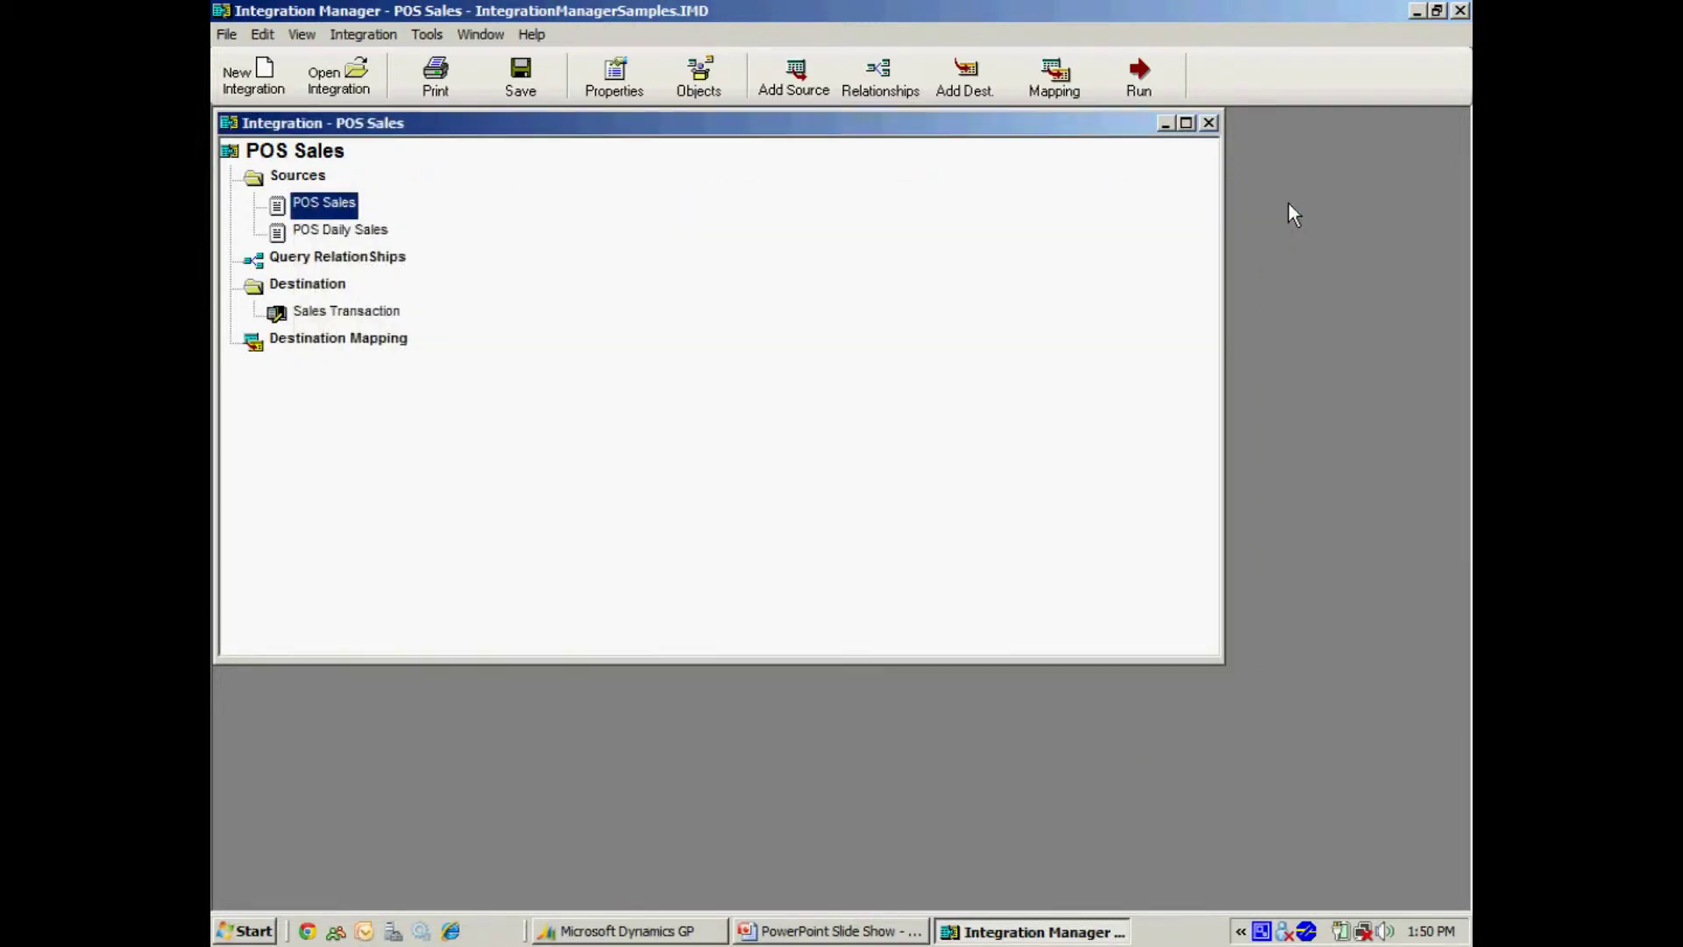
{"action": "left_click", "coordinate": [1055, 84]}
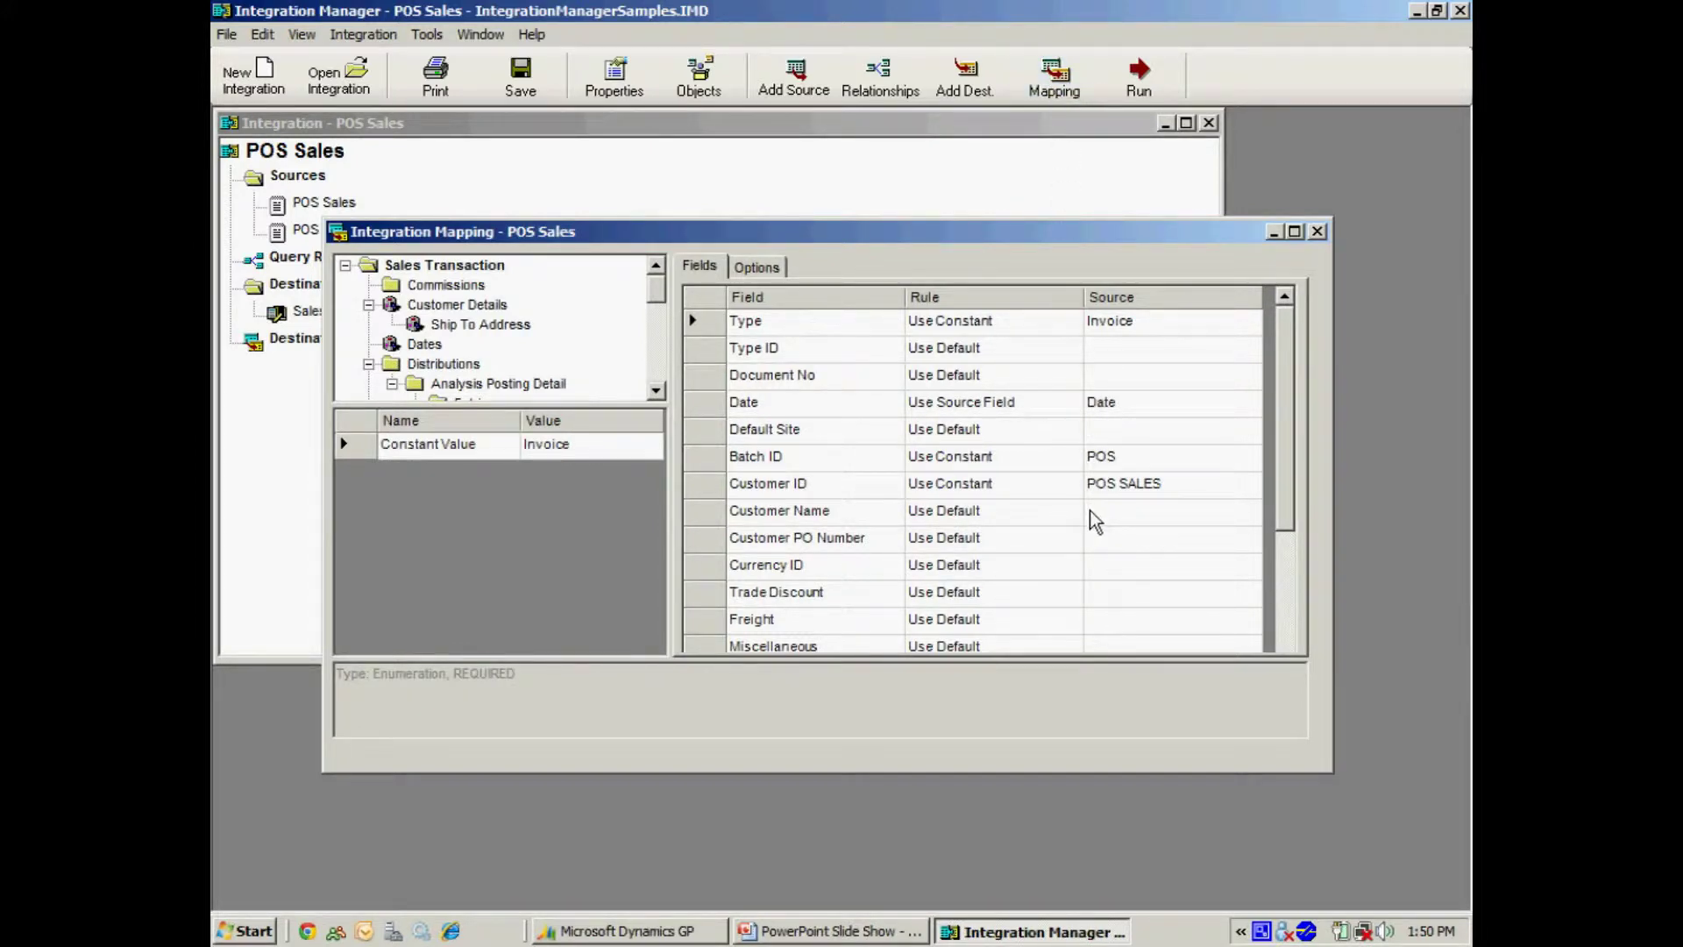
{"action": "scroll", "coordinate": [657, 375], "scroll_direction": "down", "scroll_amount": 2}
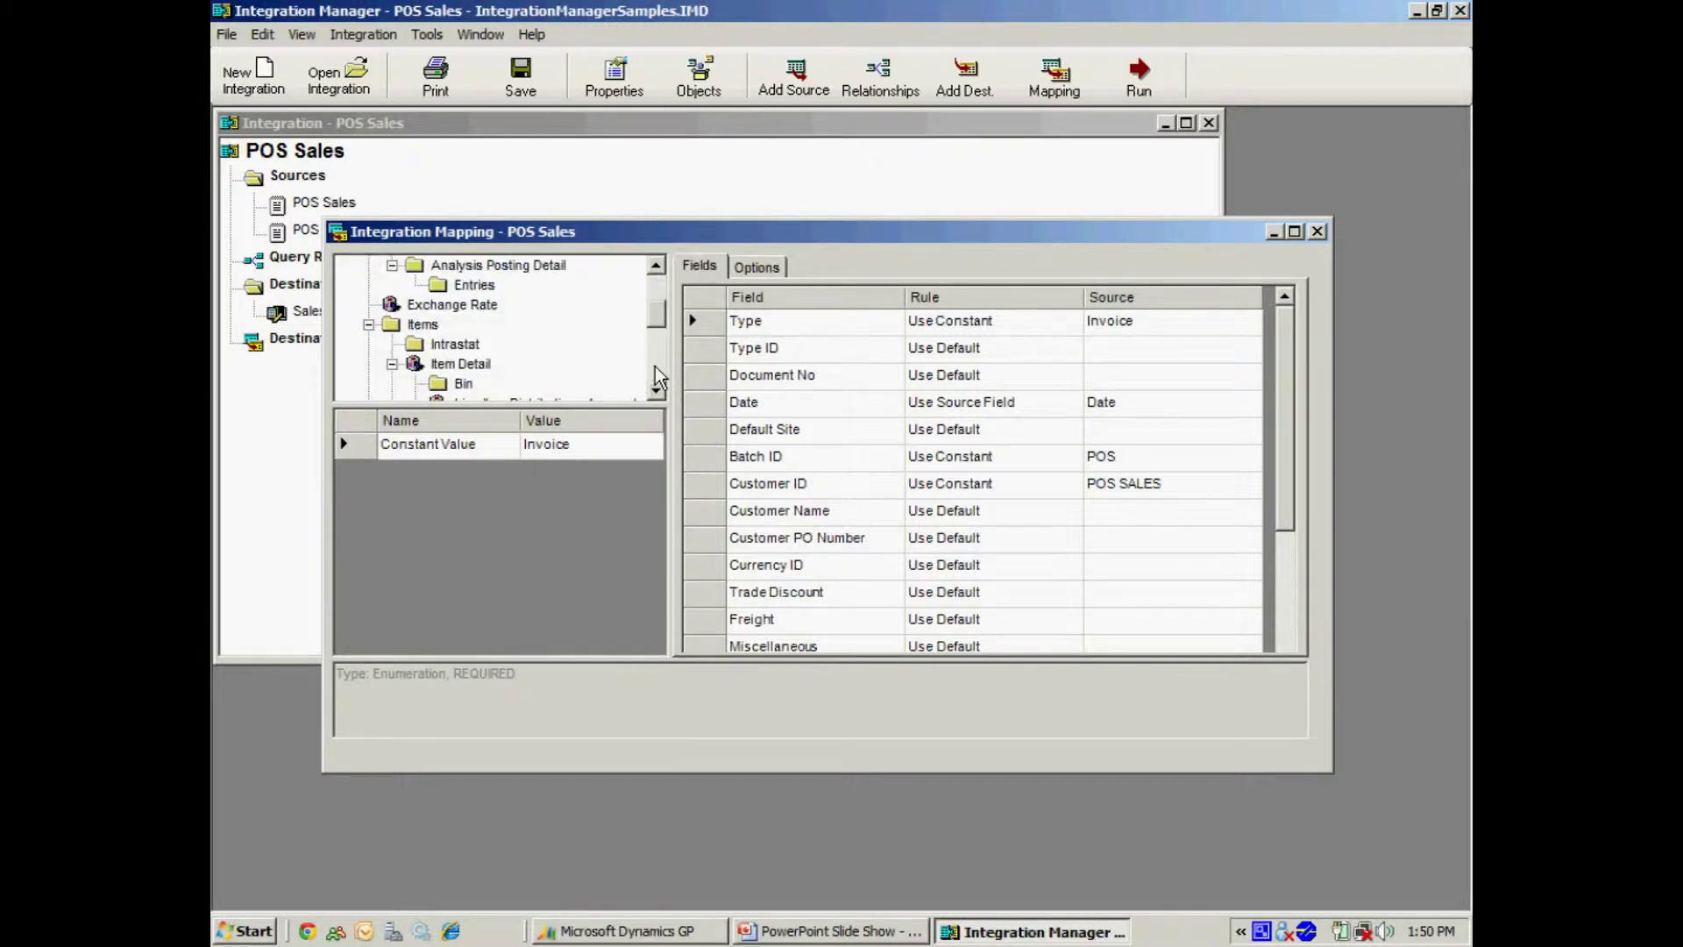
{"action": "left_click", "coordinate": [421, 325]}
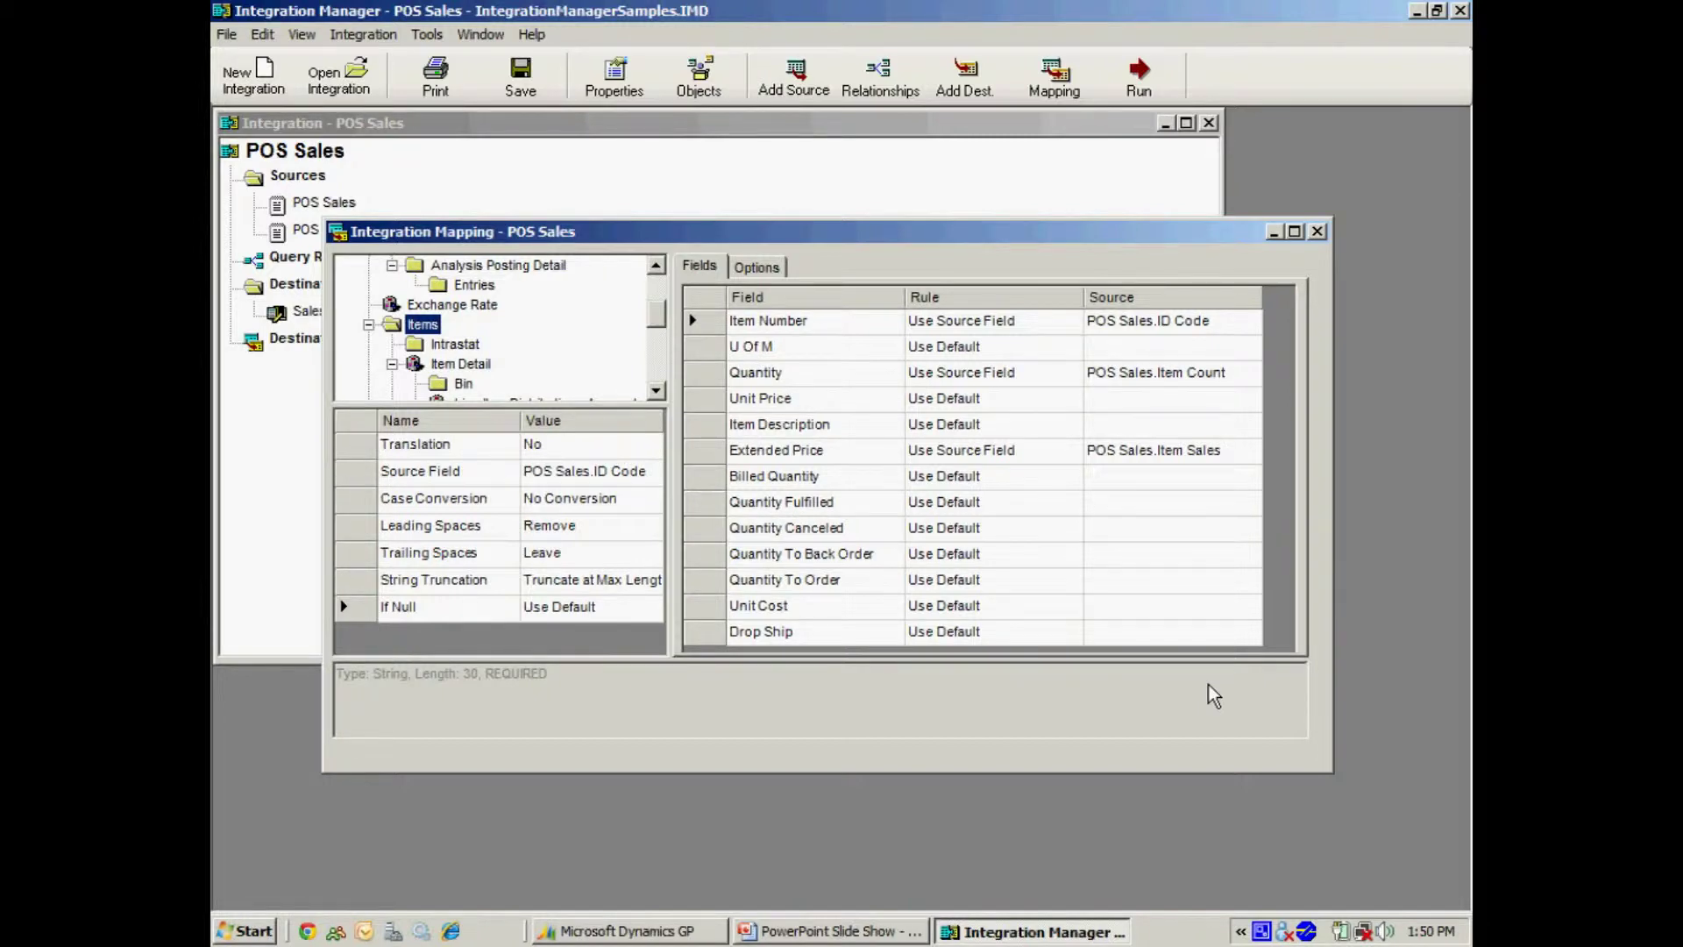
{"action": "left_click", "coordinate": [1317, 230]}
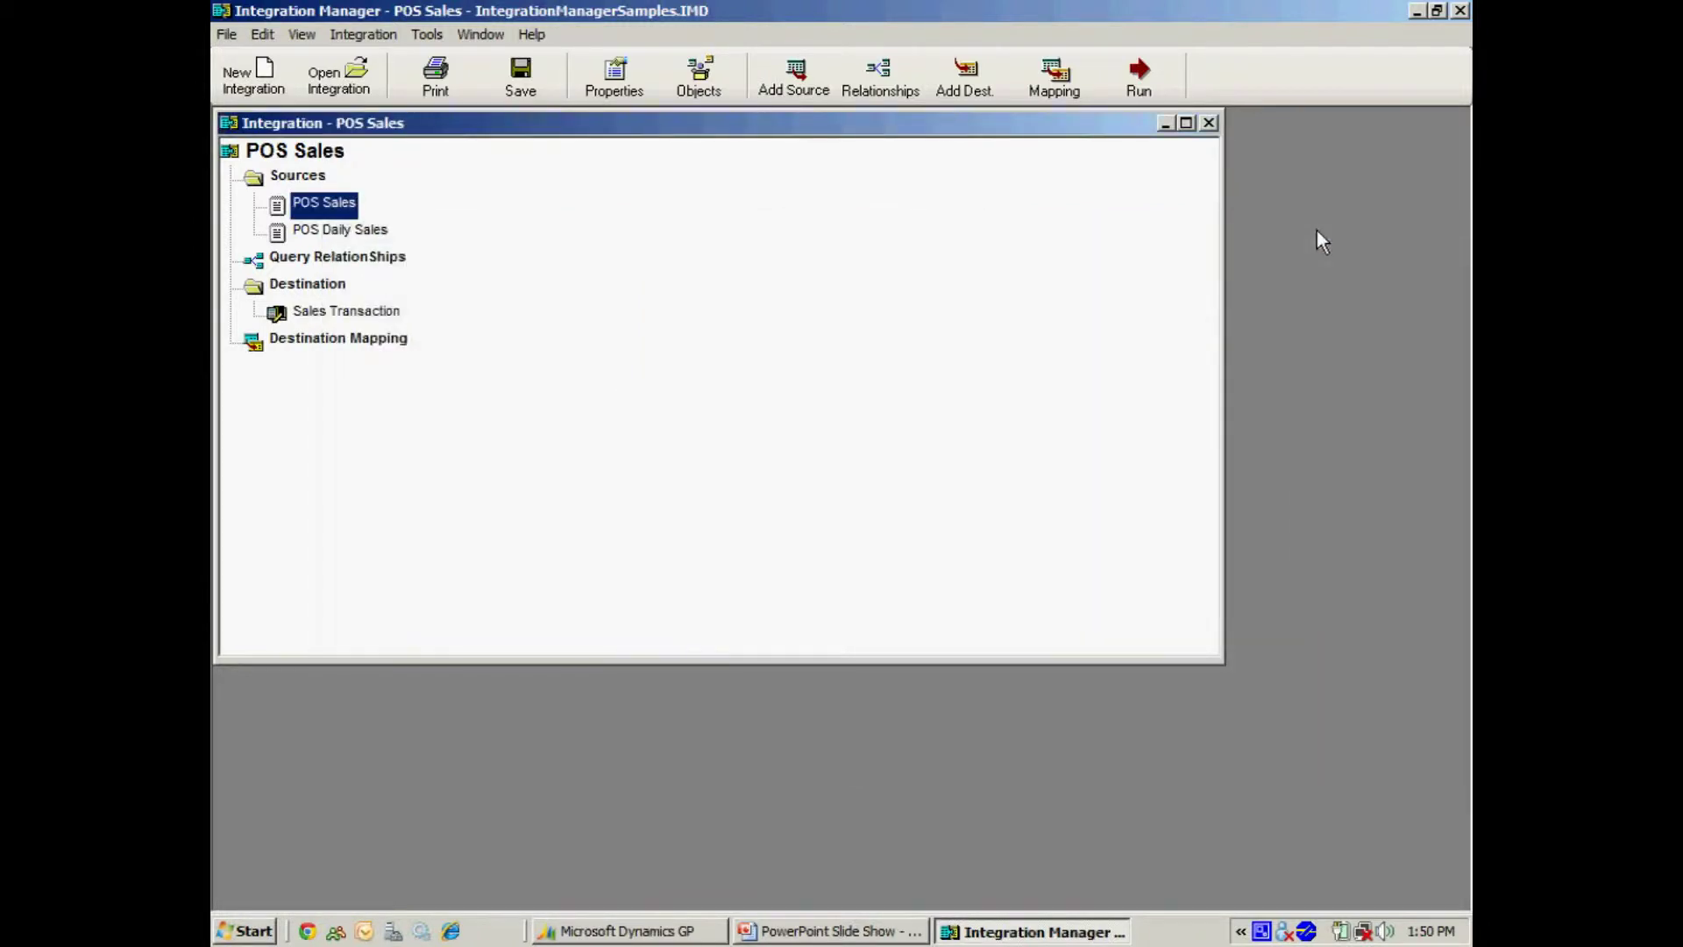
Step: Run the POS Sales integration so its one record imports successfully
{"action": "left_click", "coordinate": [1138, 76]}
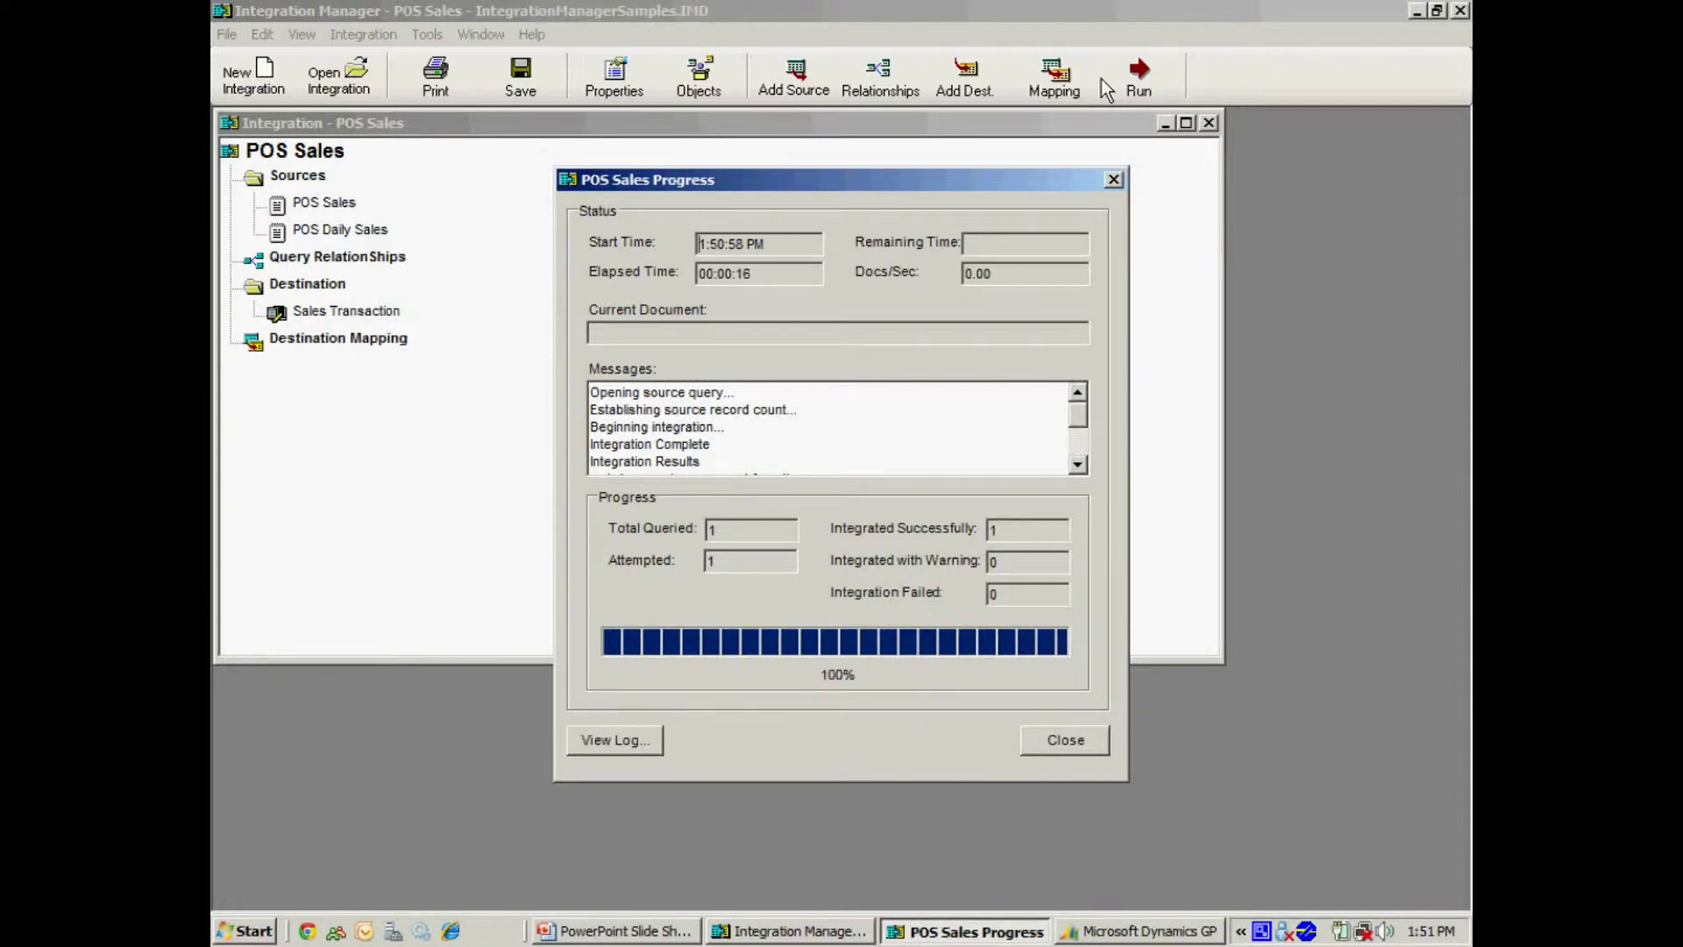
{"action": "left_click", "coordinate": [1056, 747]}
{"action": "left_click", "coordinate": [1023, 931]}
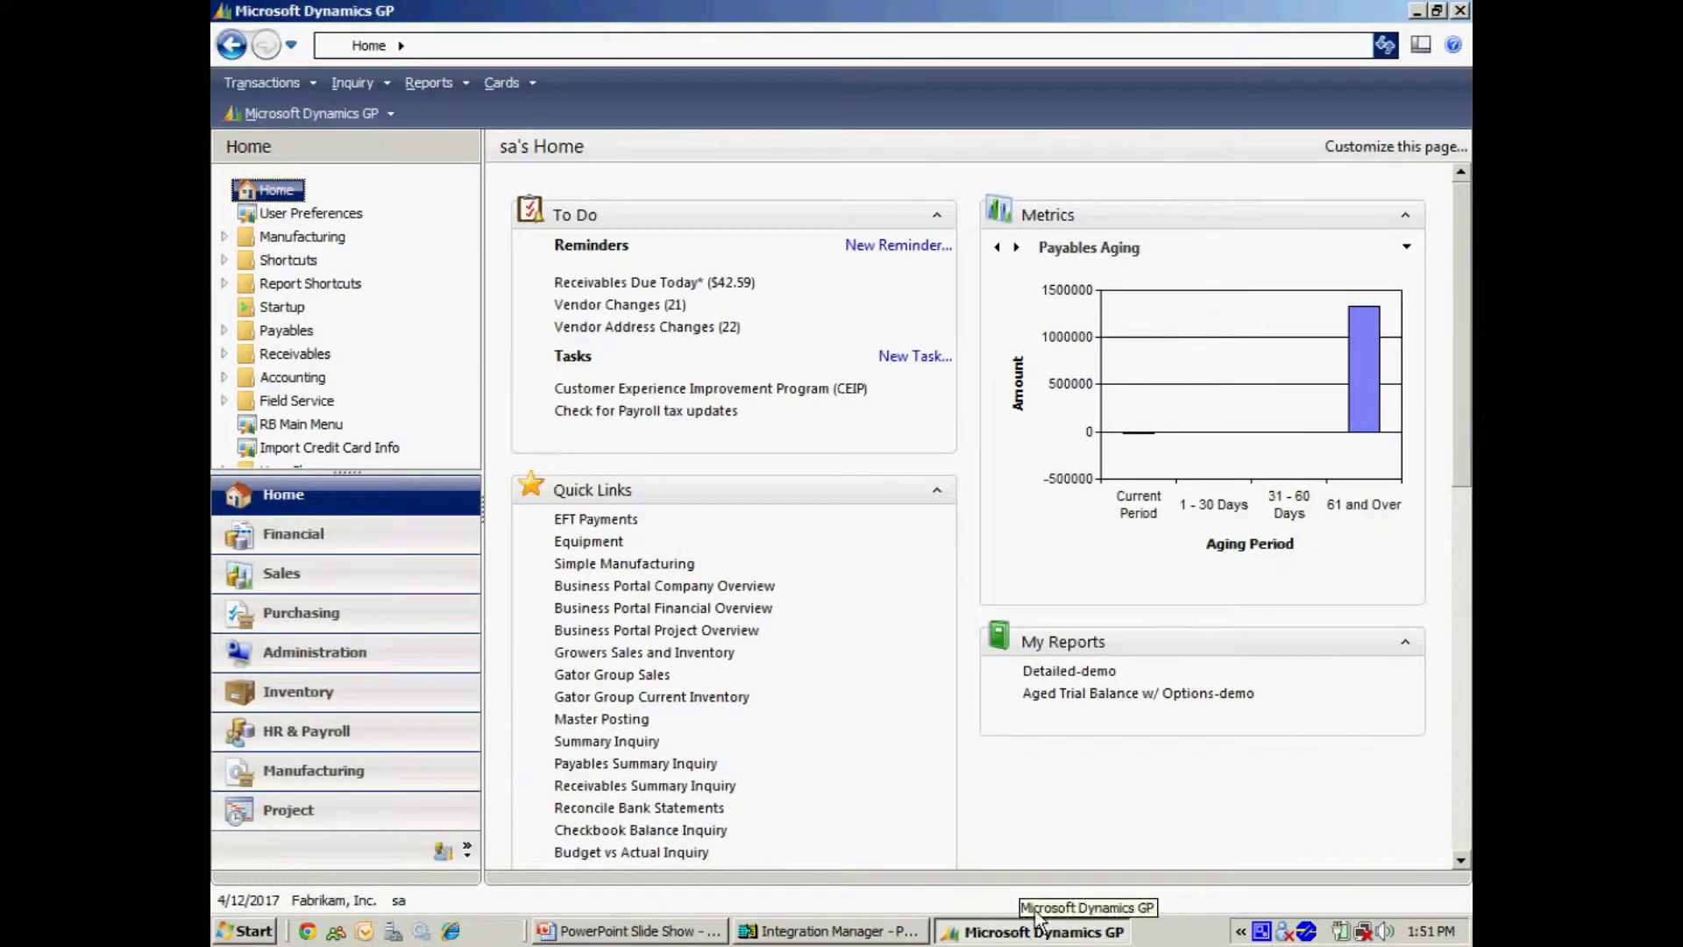
Step: Open invoice STDINV2338 in Sales Transaction Entry, finding it by Master Number in the lookup
{"action": "left_click", "coordinate": [382, 567]}
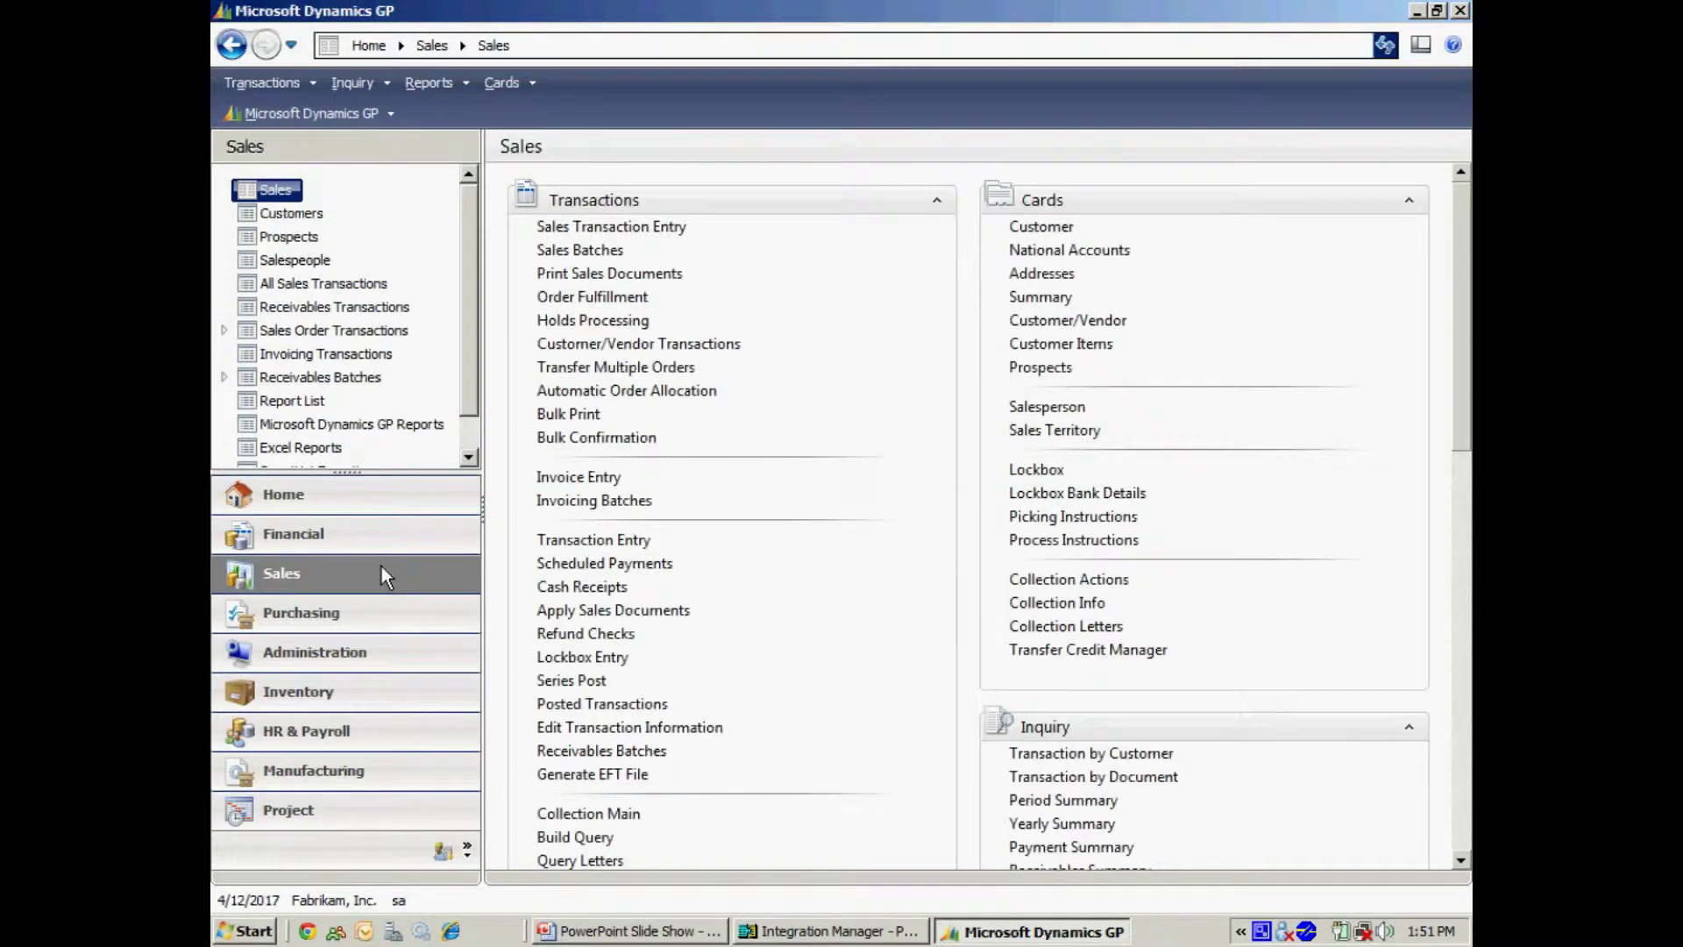
{"action": "left_click", "coordinate": [660, 227]}
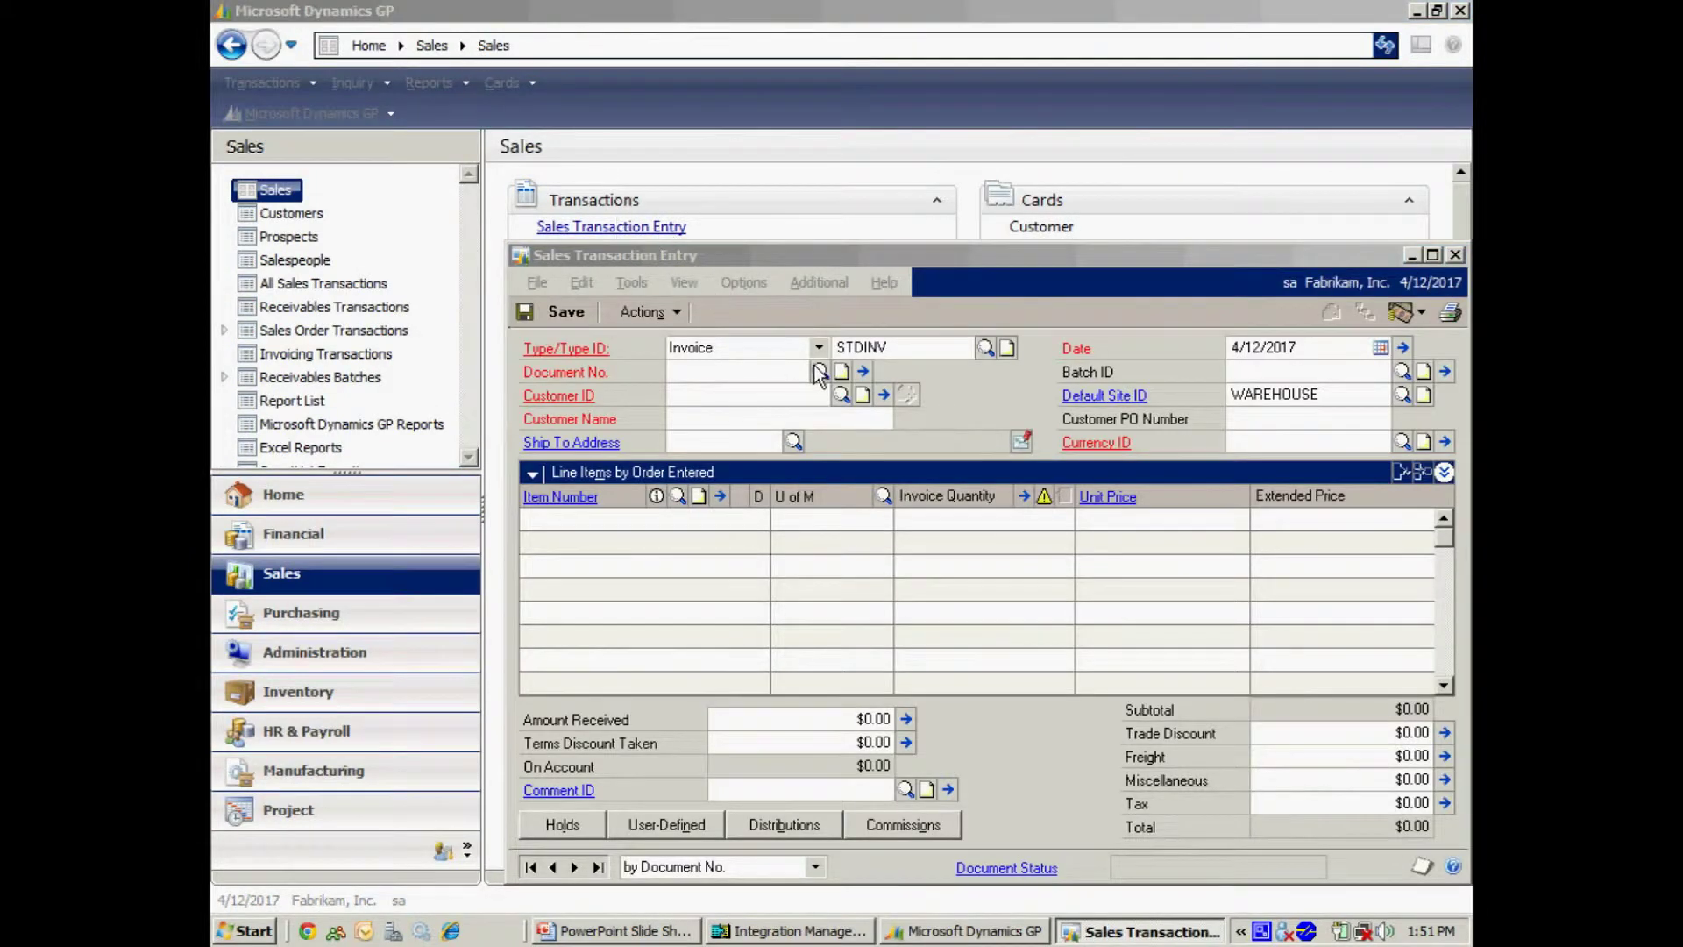
{"action": "left_click", "coordinate": [821, 370]}
{"action": "left_click", "coordinate": [943, 357]}
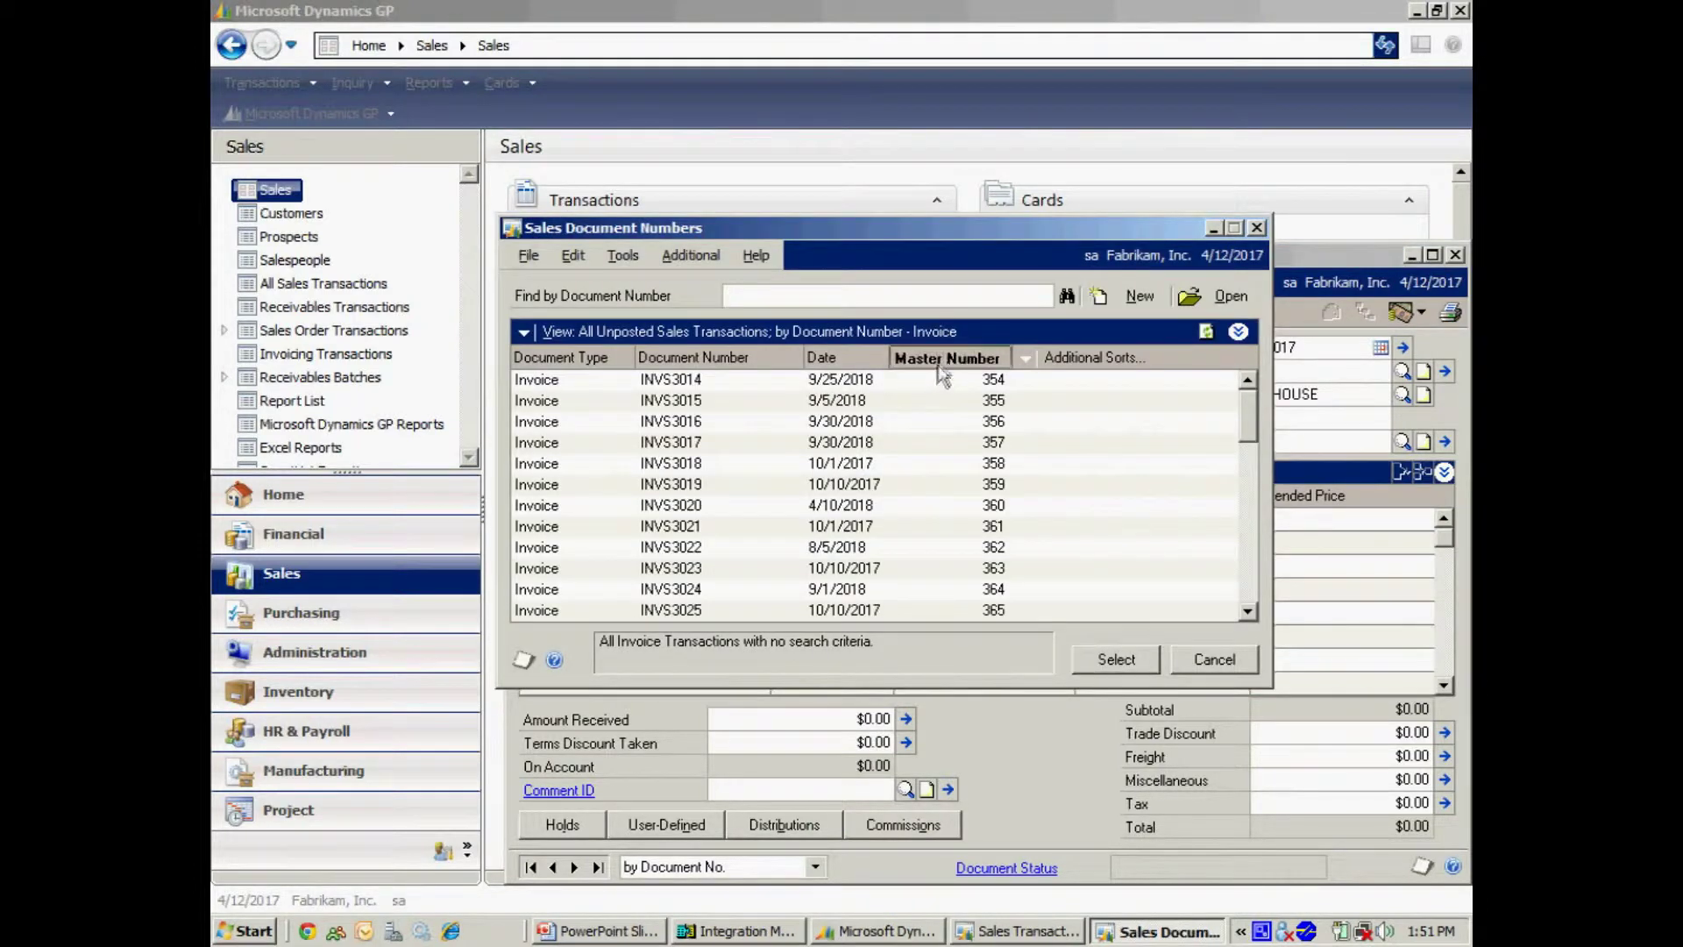
{"action": "scroll", "coordinate": [1255, 598], "scroll_direction": "down", "scroll_amount": 10}
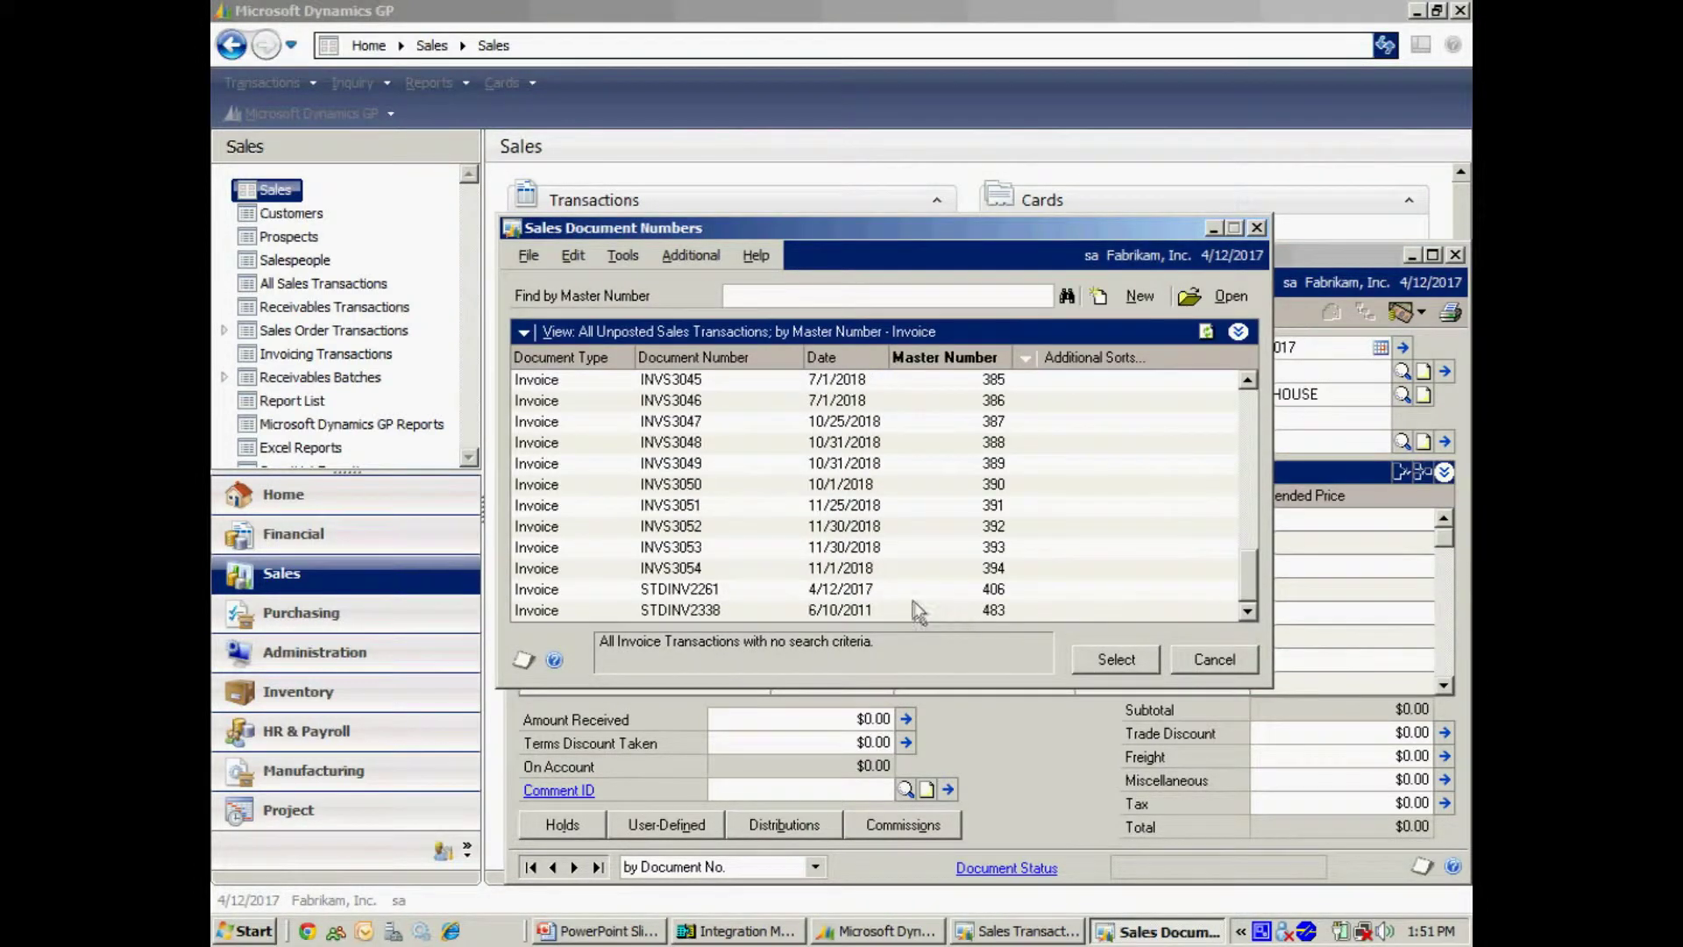
{"action": "left_click", "coordinate": [921, 611]}
{"action": "left_click", "coordinate": [1115, 660]}
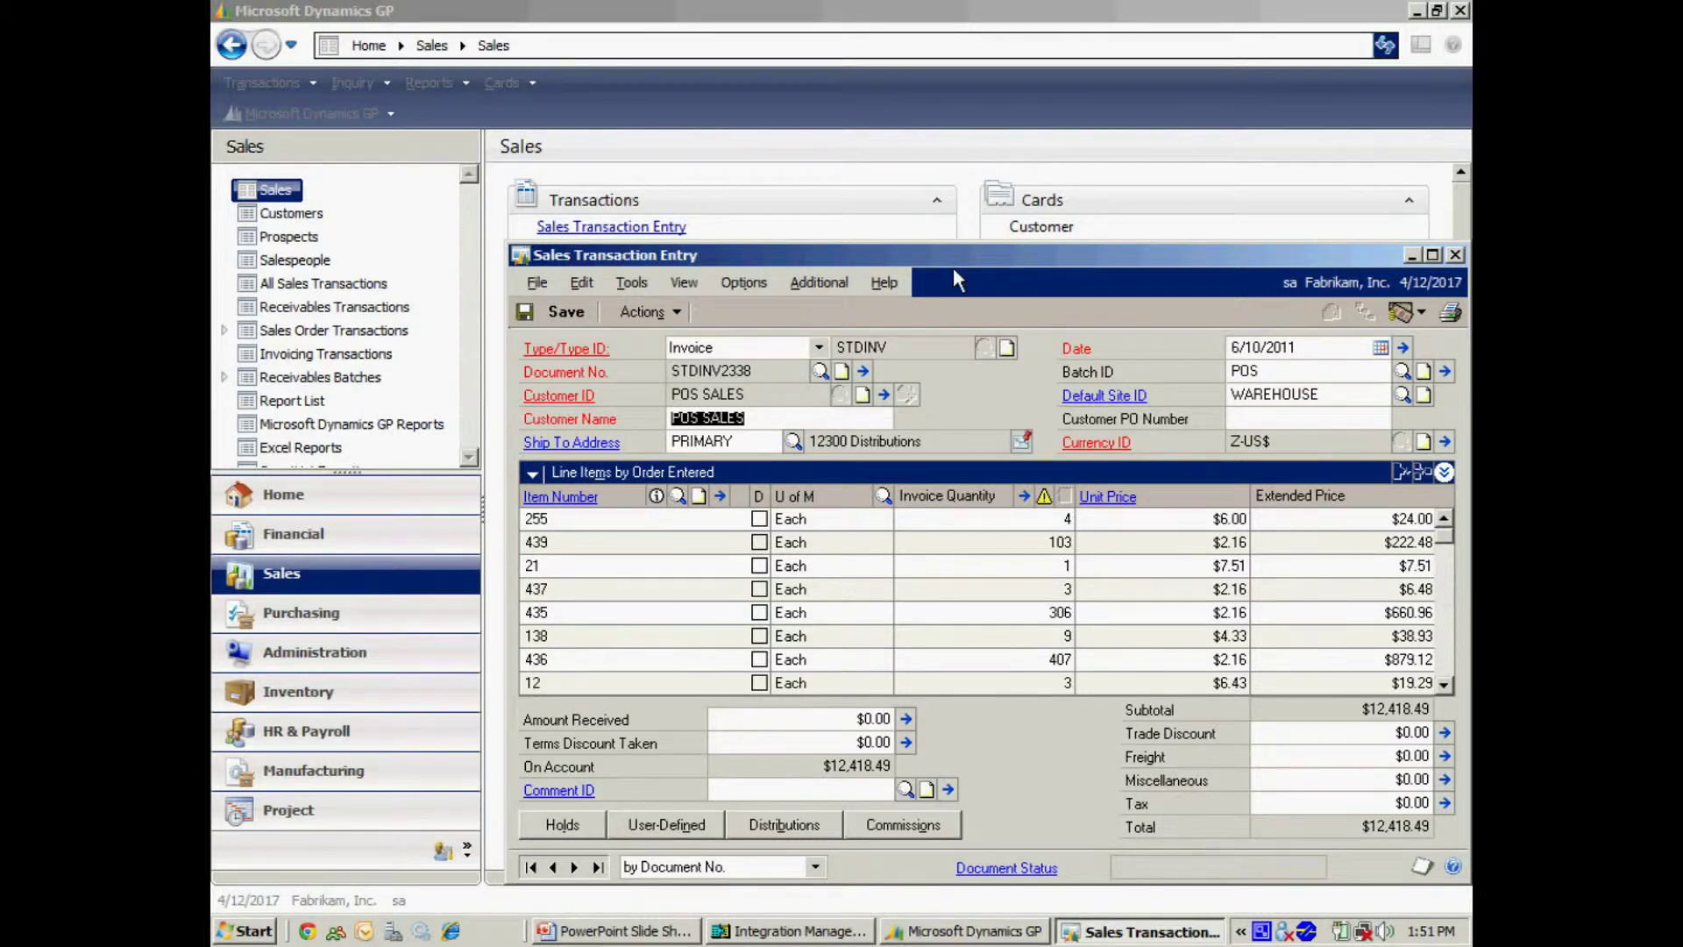
Step: Print the STDINV2338 picking ticket to screen, review it, and close the report
{"action": "left_click", "coordinate": [1451, 312]}
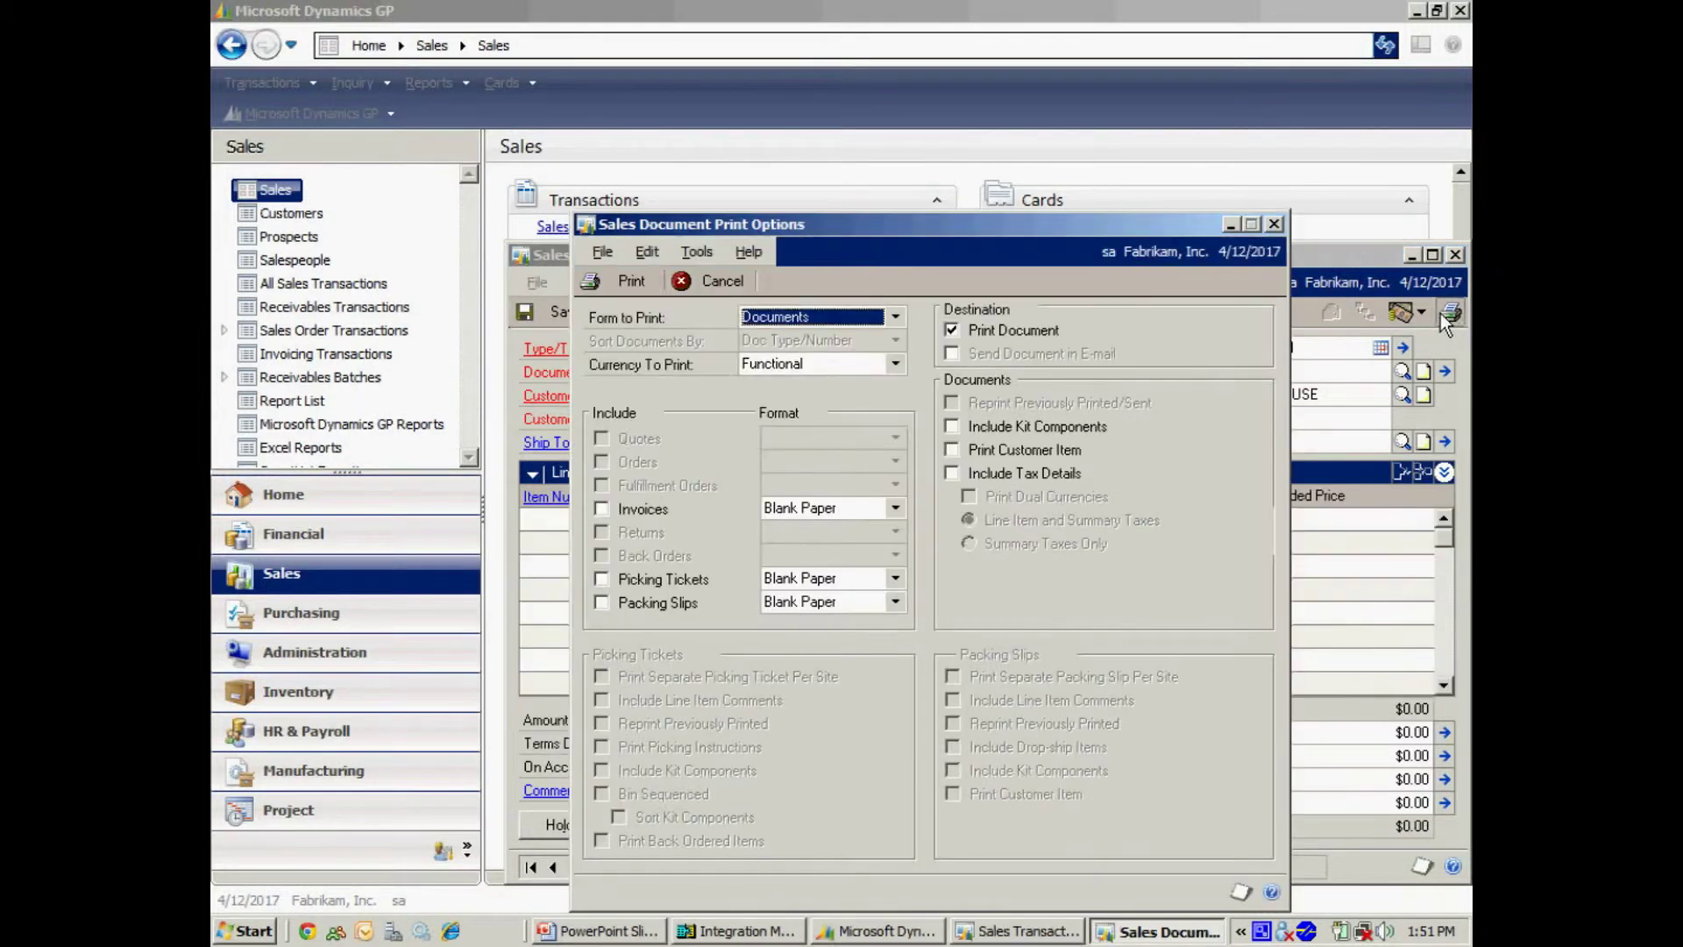
{"action": "left_click", "coordinate": [612, 576]}
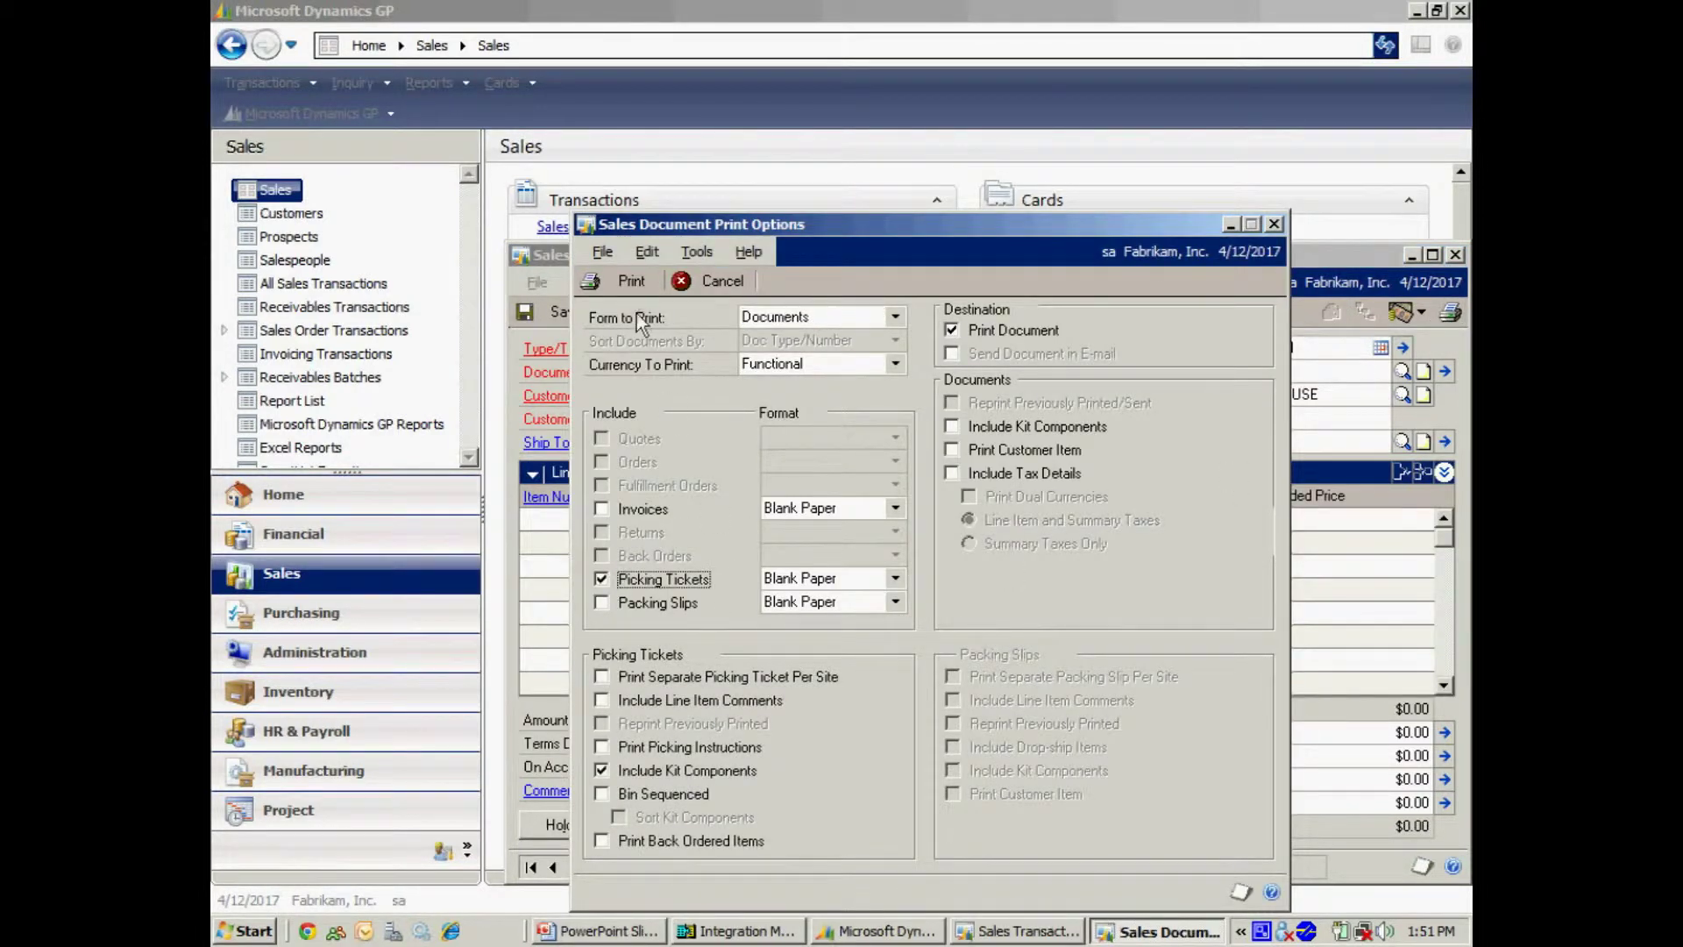
{"action": "left_click", "coordinate": [614, 281]}
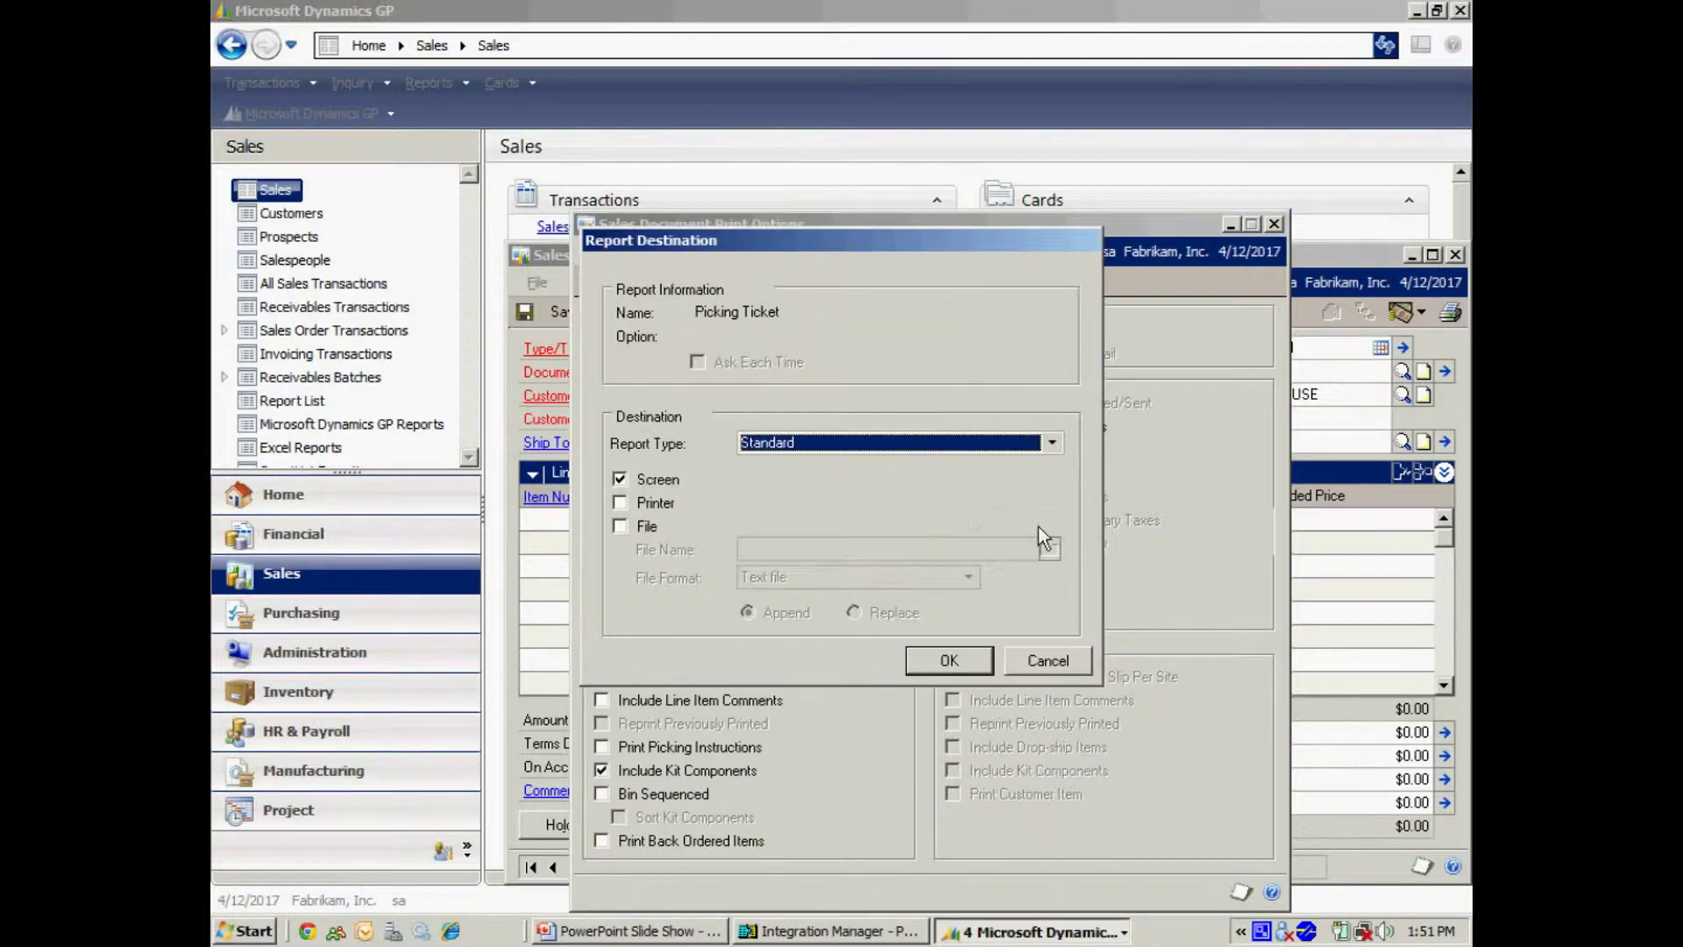
{"action": "left_click", "coordinate": [959, 669]}
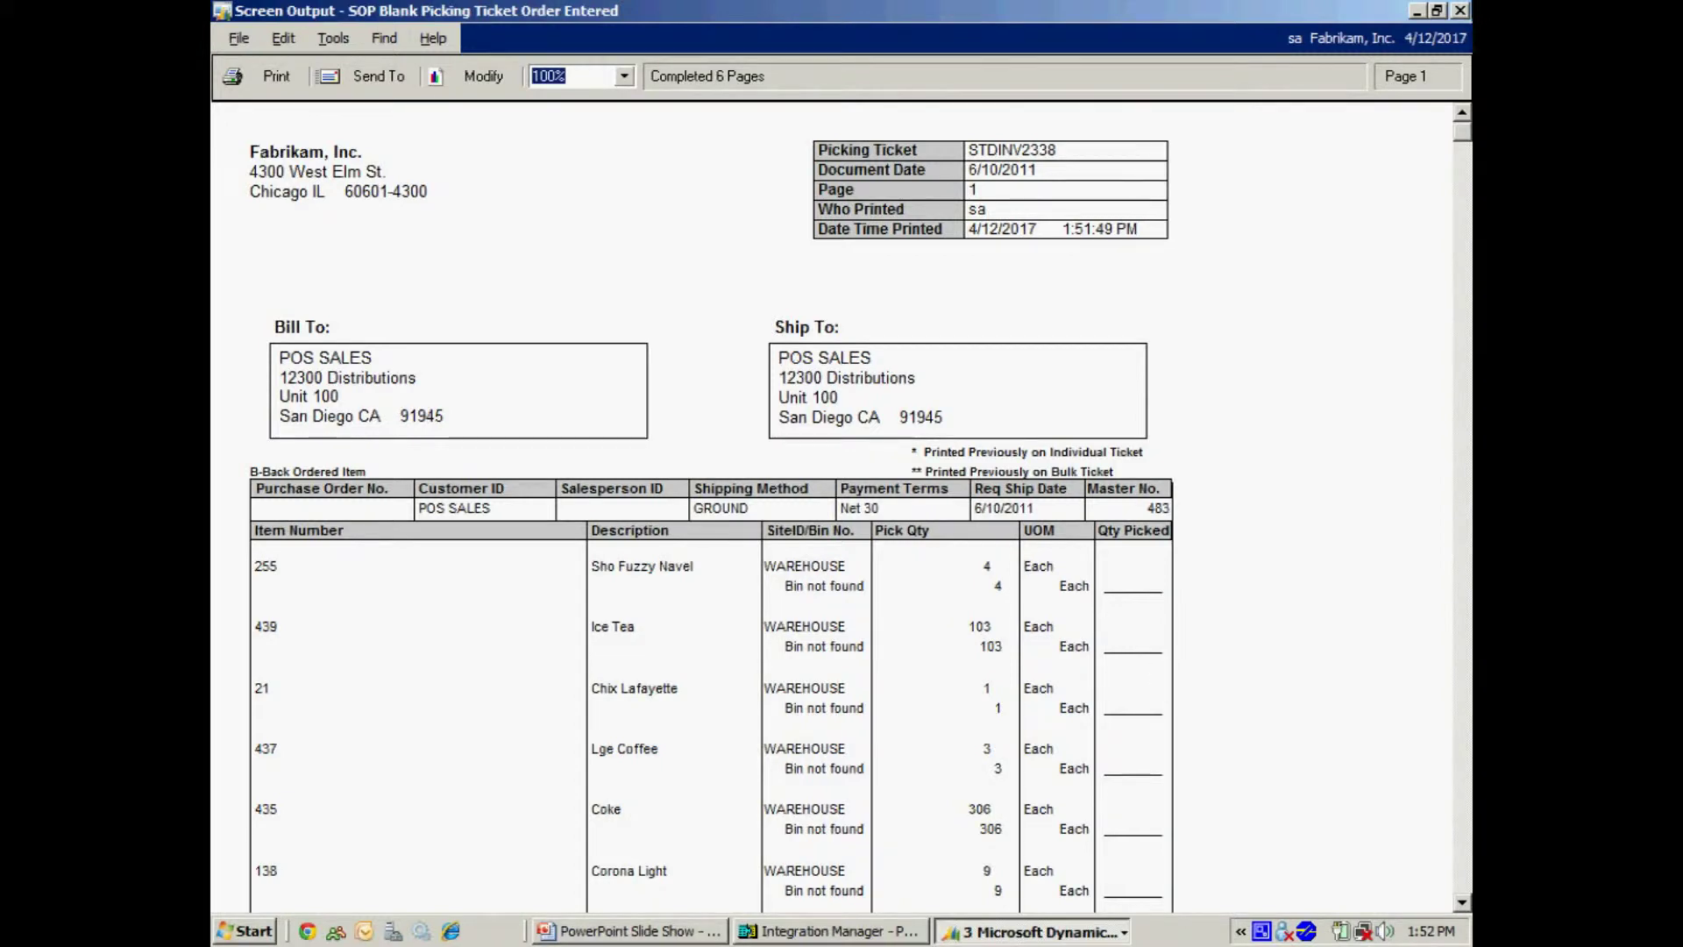
{"action": "left_click", "coordinate": [1460, 11]}
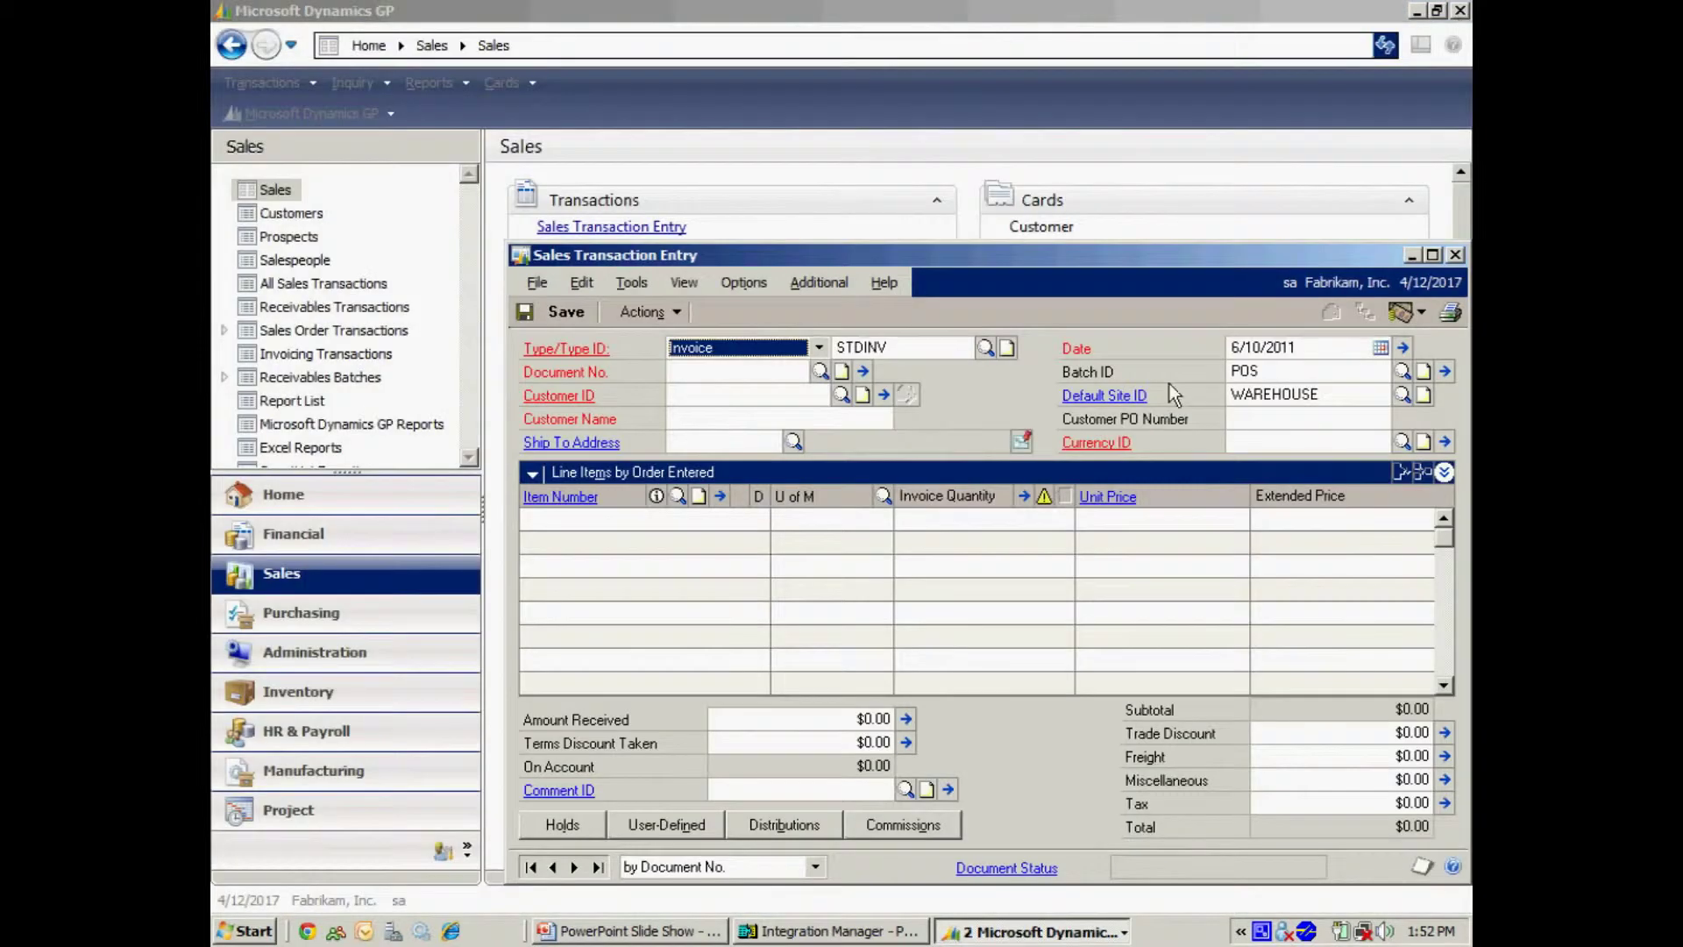
Step: Reload invoice STDINV2338 from the Document No. lookup
{"action": "left_click", "coordinate": [820, 371]}
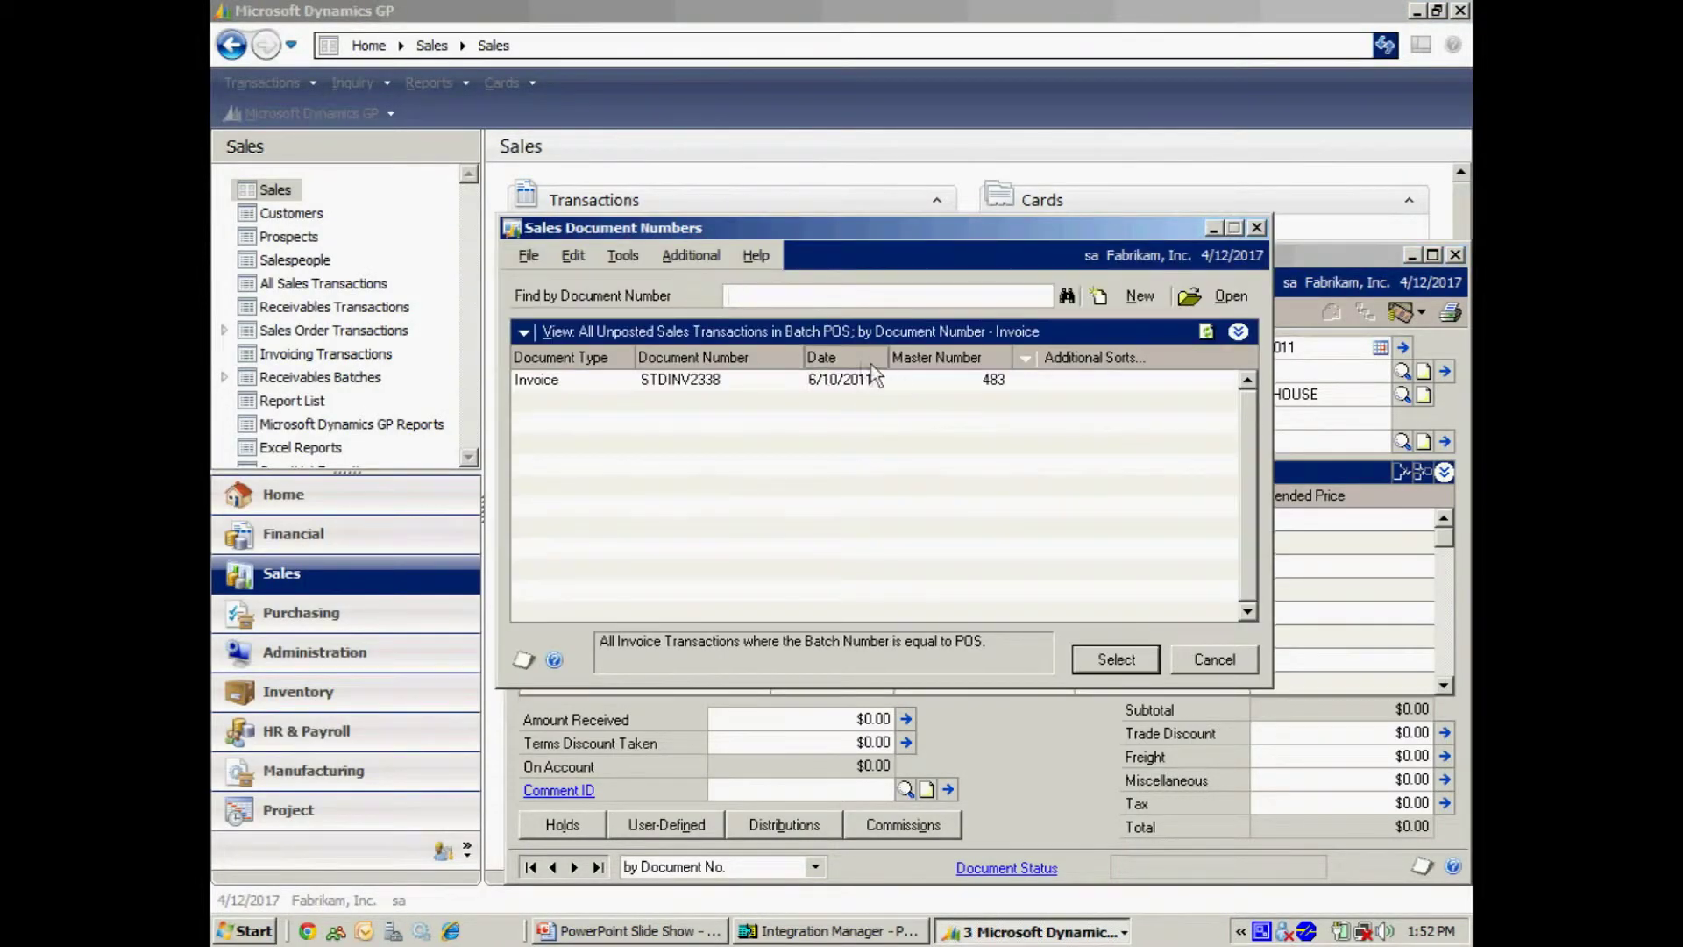
{"action": "double_click", "coordinate": [855, 376]}
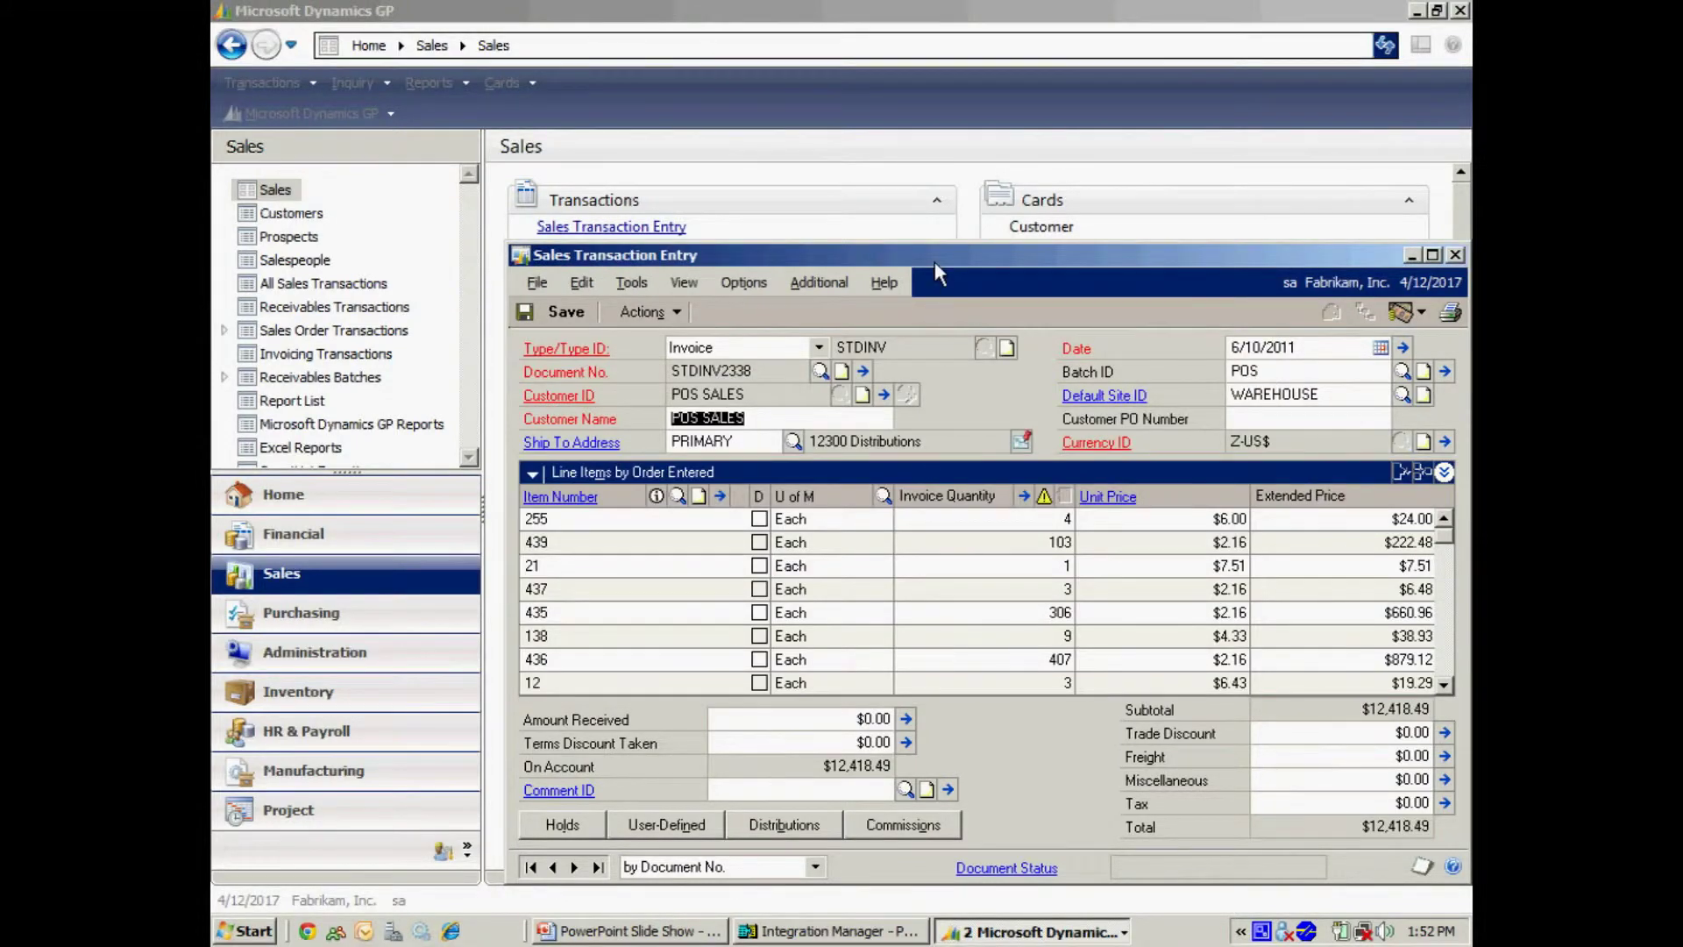
{"action": "left_click_drag", "start_coordinate": [934, 261], "coordinate": [795, 244]}
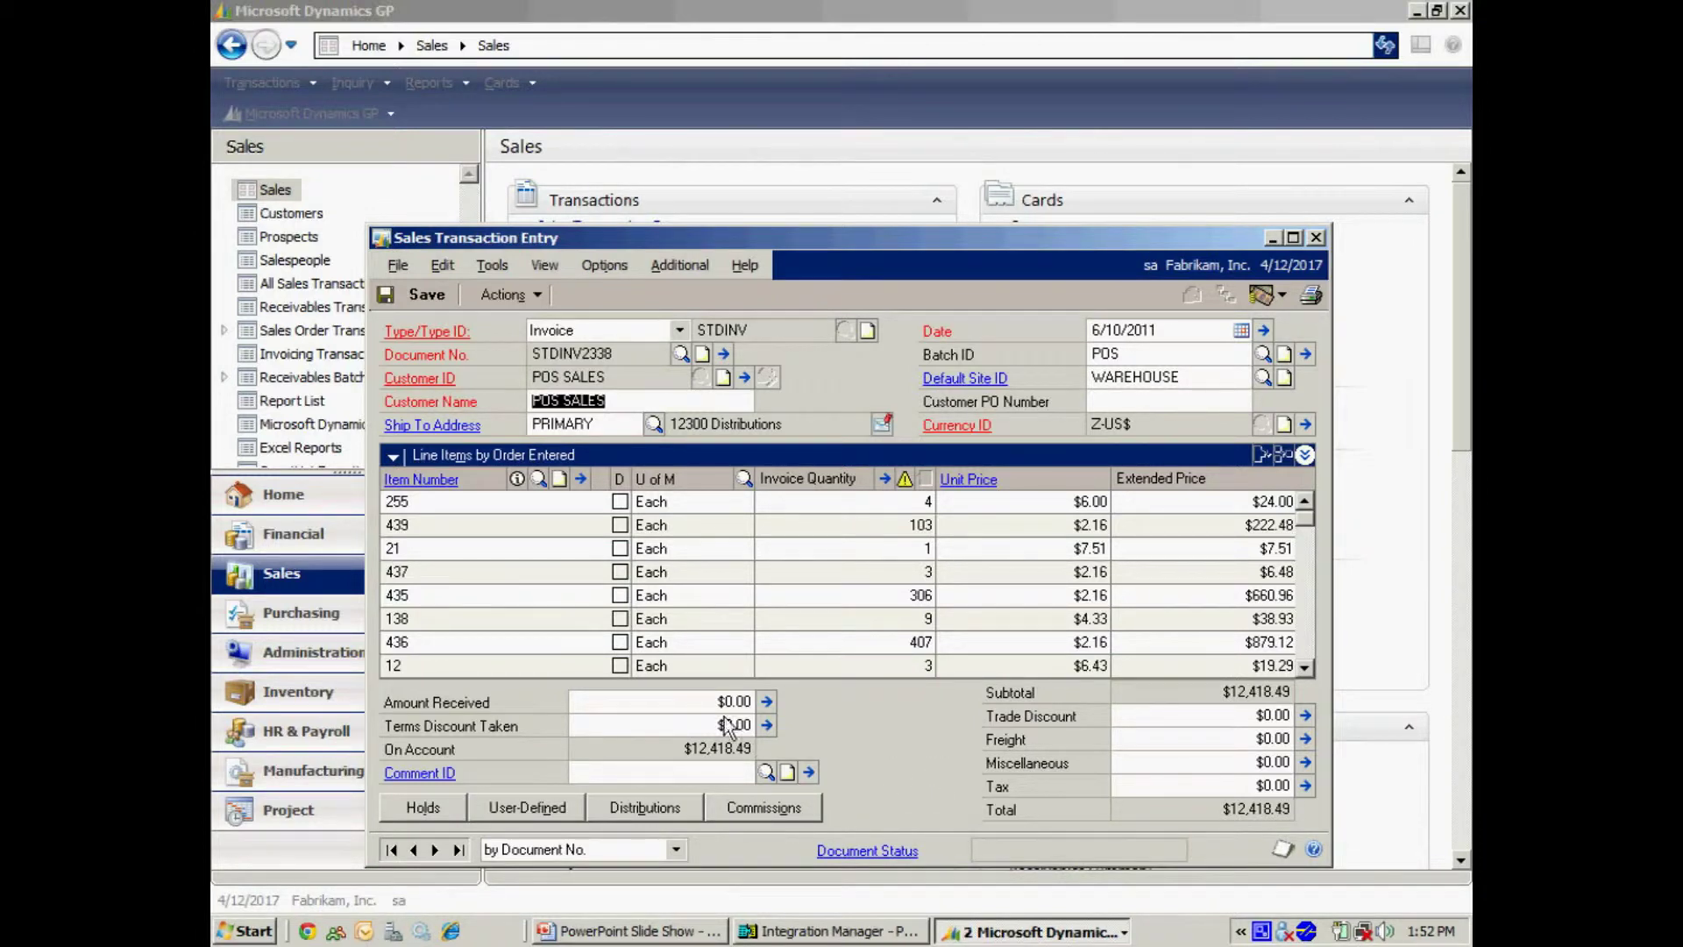
Step: Enter $12,418.49 as the amount received to bring up Sales Payment Entry
{"action": "left_click", "coordinate": [697, 702]}
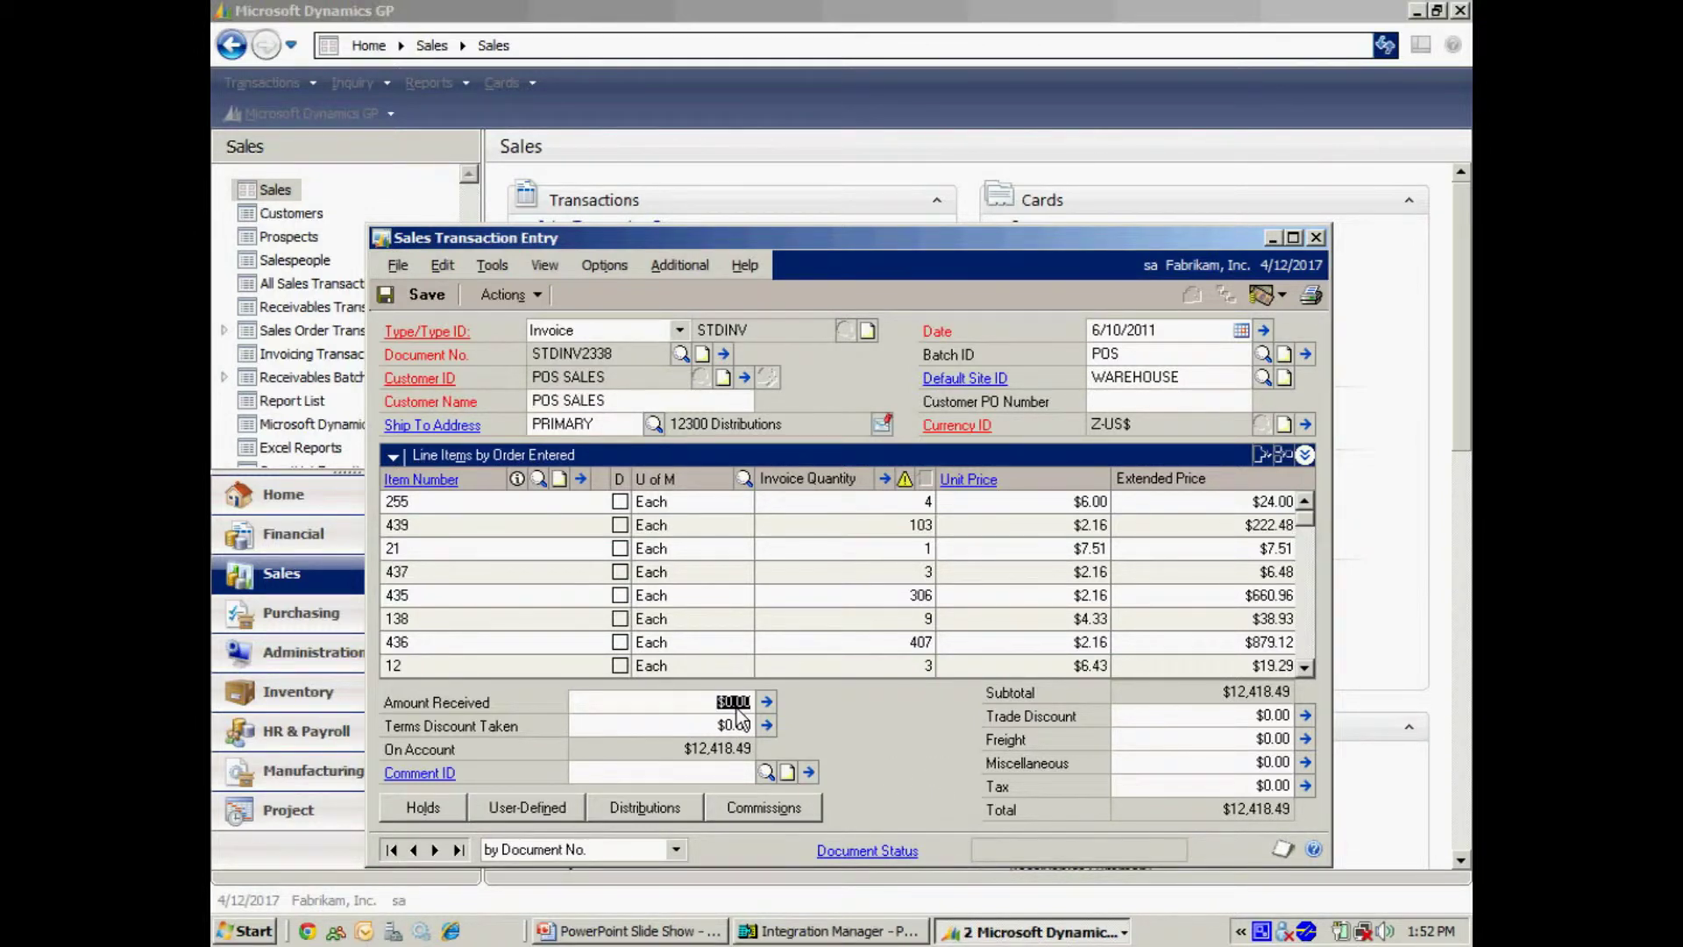
{"action": "type", "text": "12"}
{"action": "type", "text": "4"}
{"action": "type", "text": "18.4"}
{"action": "type", "text": "49"}
{"action": "key", "text": "Tab"}
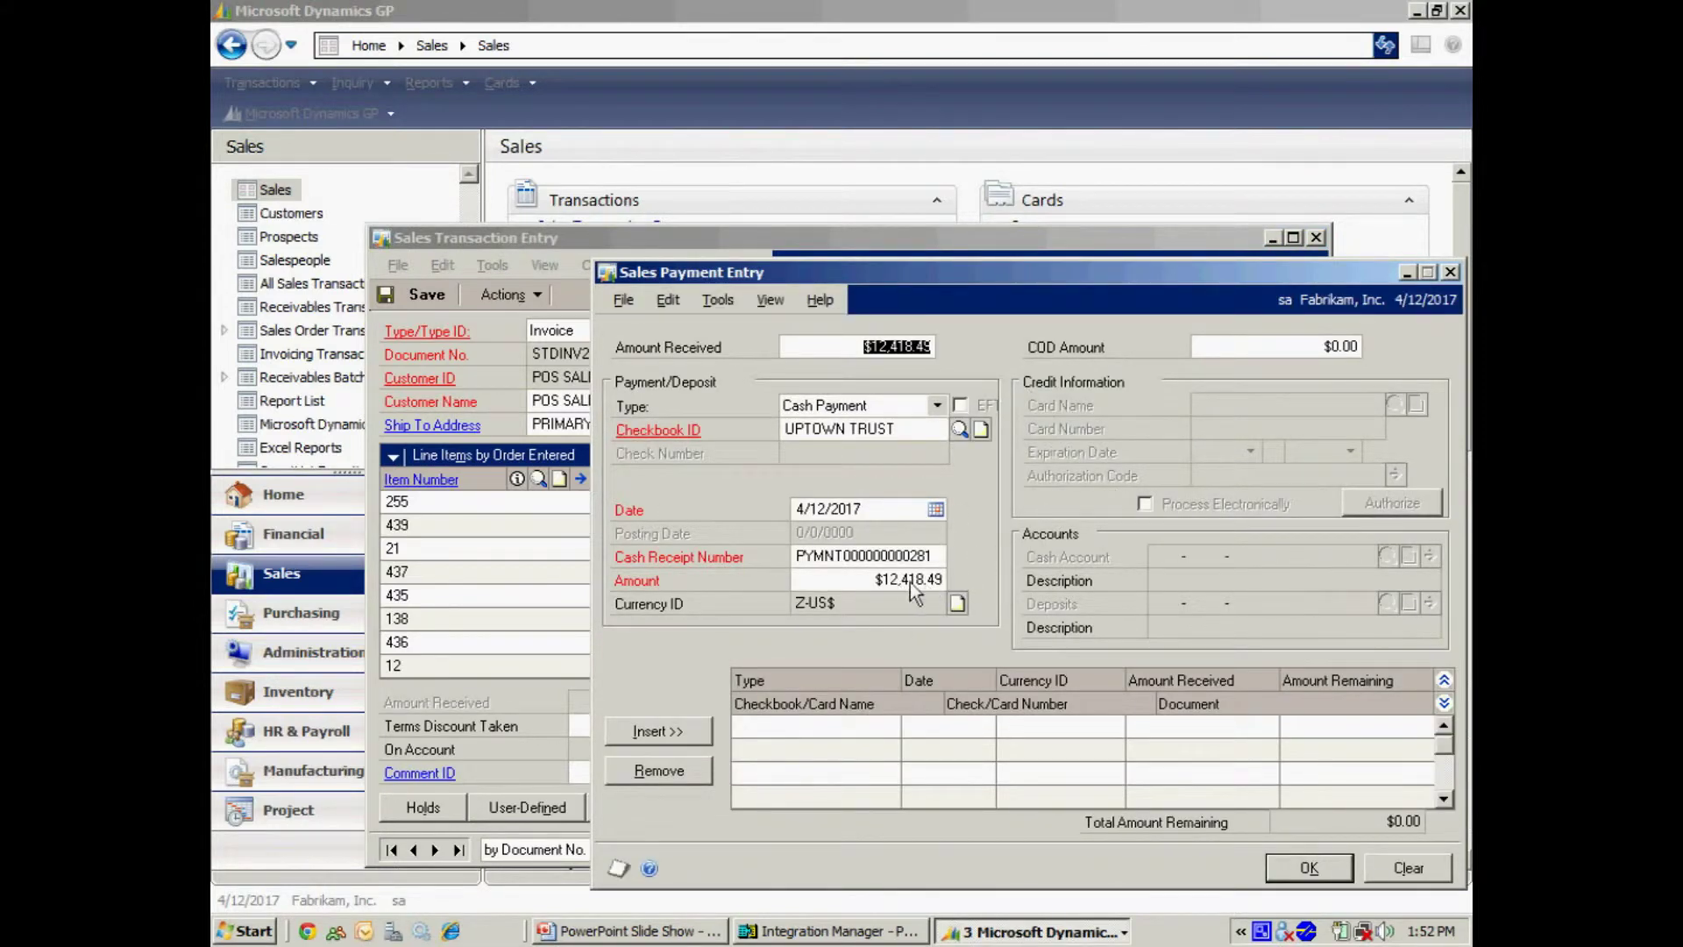
Step: Add a $10,000.00 cash payment to the tenders
{"action": "left_click", "coordinate": [886, 582]}
{"action": "type", "text": "100000.00"}
{"action": "left_click", "coordinate": [621, 733]}
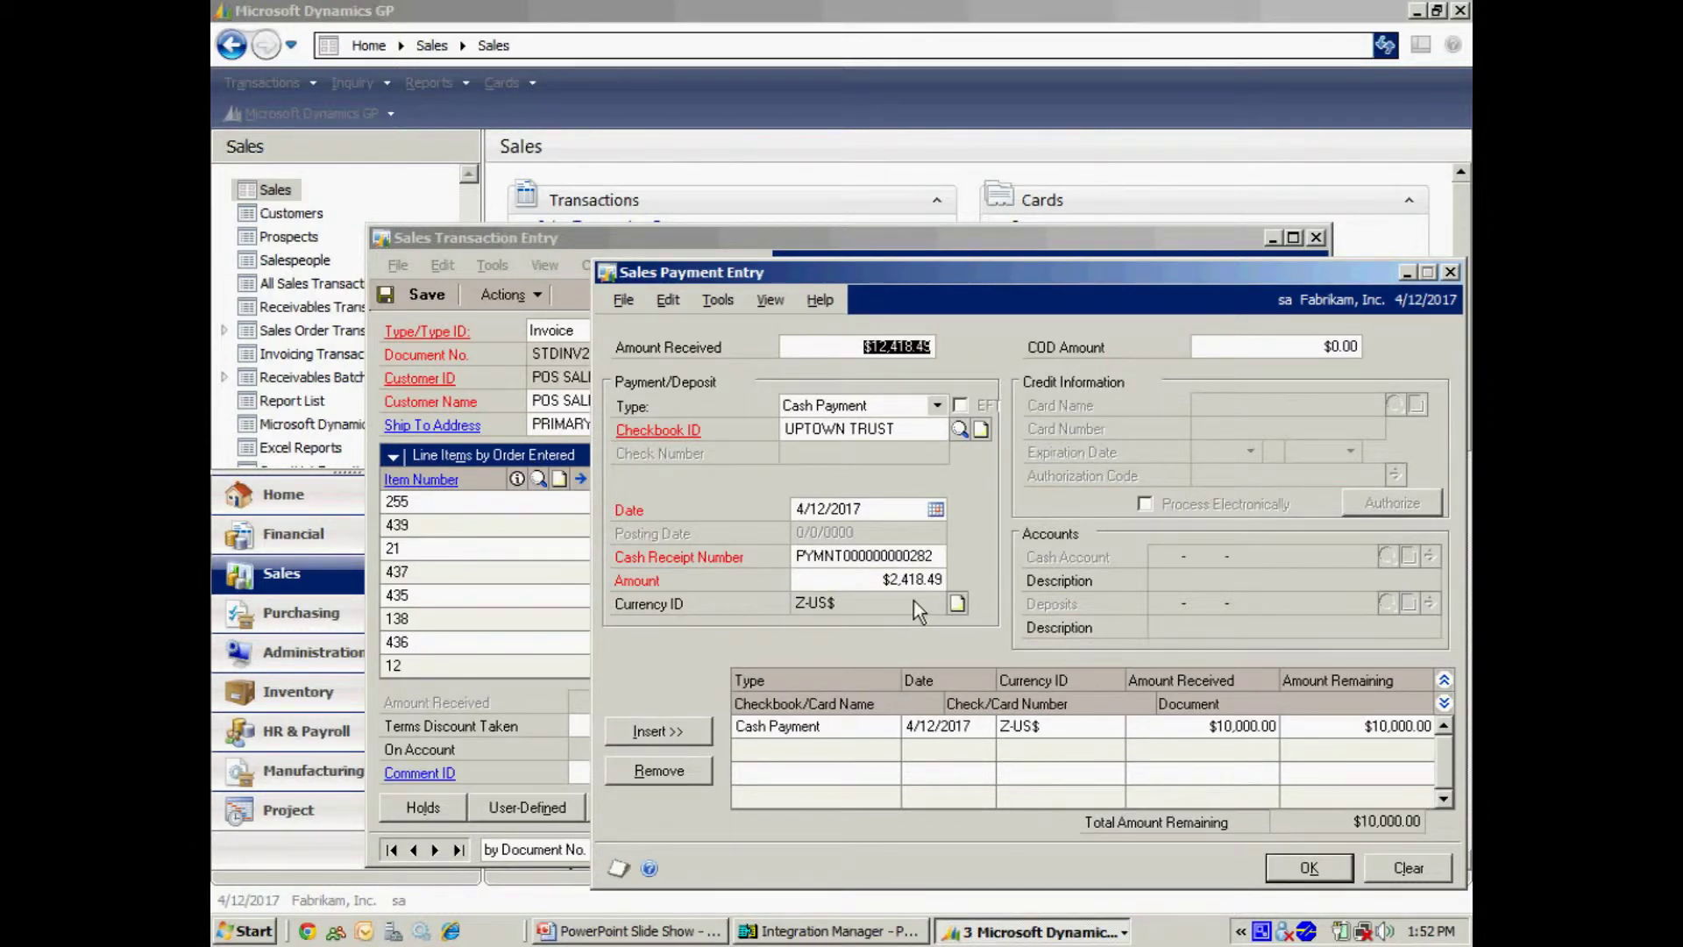
Step: Add a $600.00 VISA credit card payment to the tenders
{"action": "left_click", "coordinate": [935, 405]}
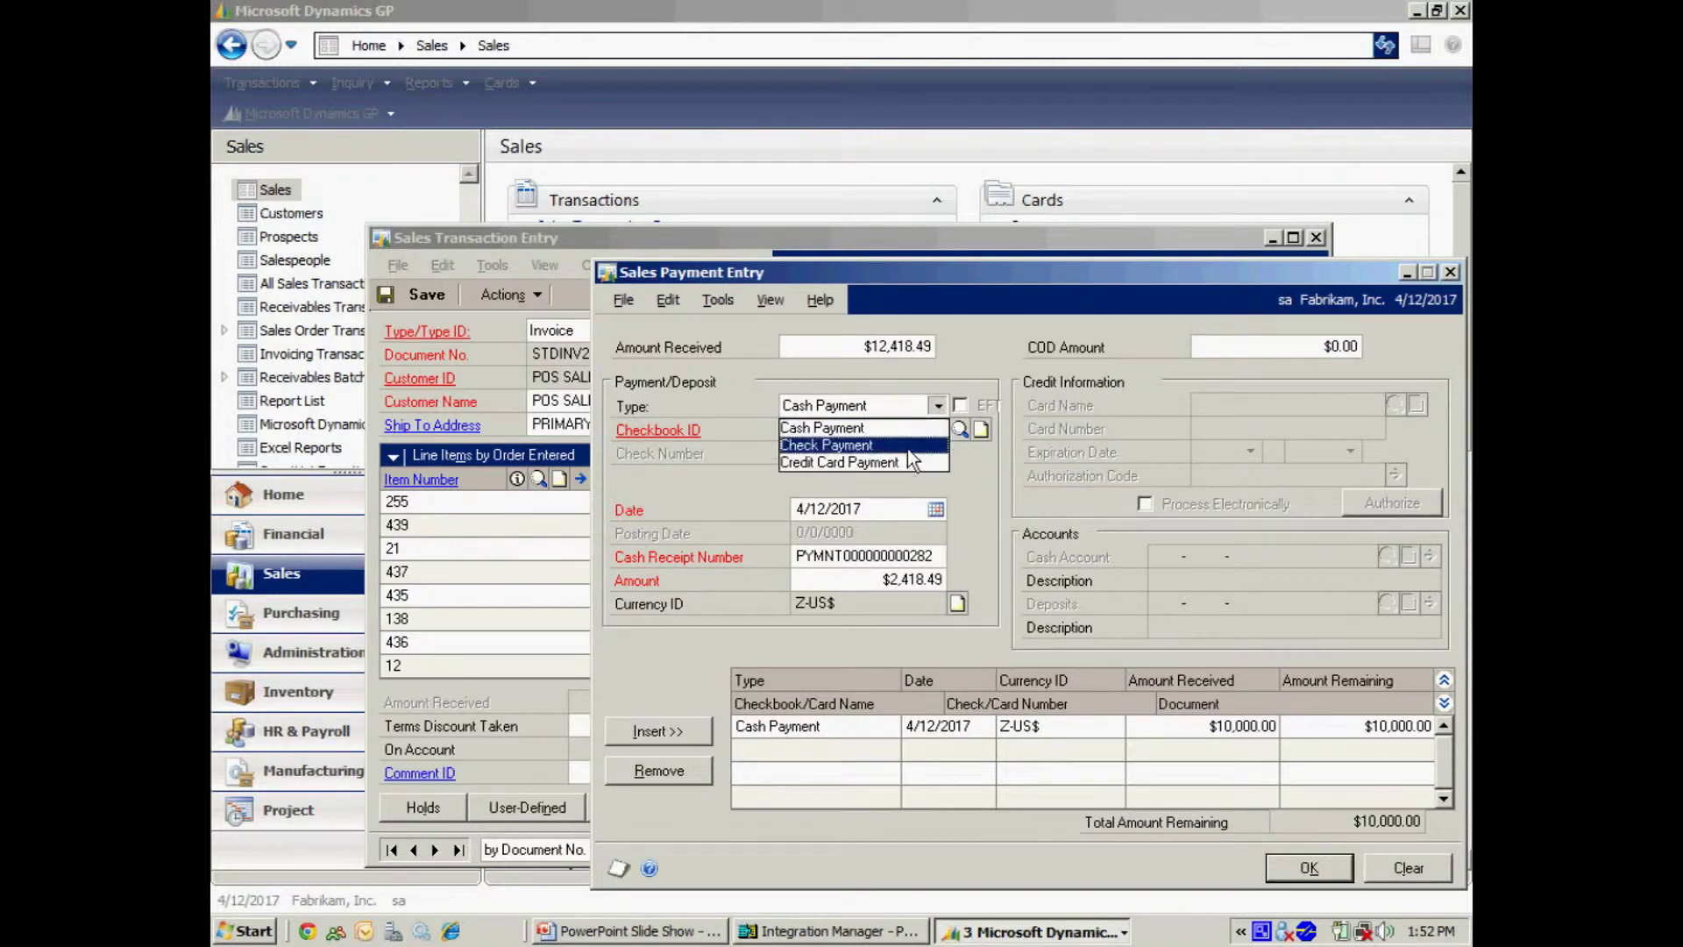
{"action": "left_click", "coordinate": [887, 461]}
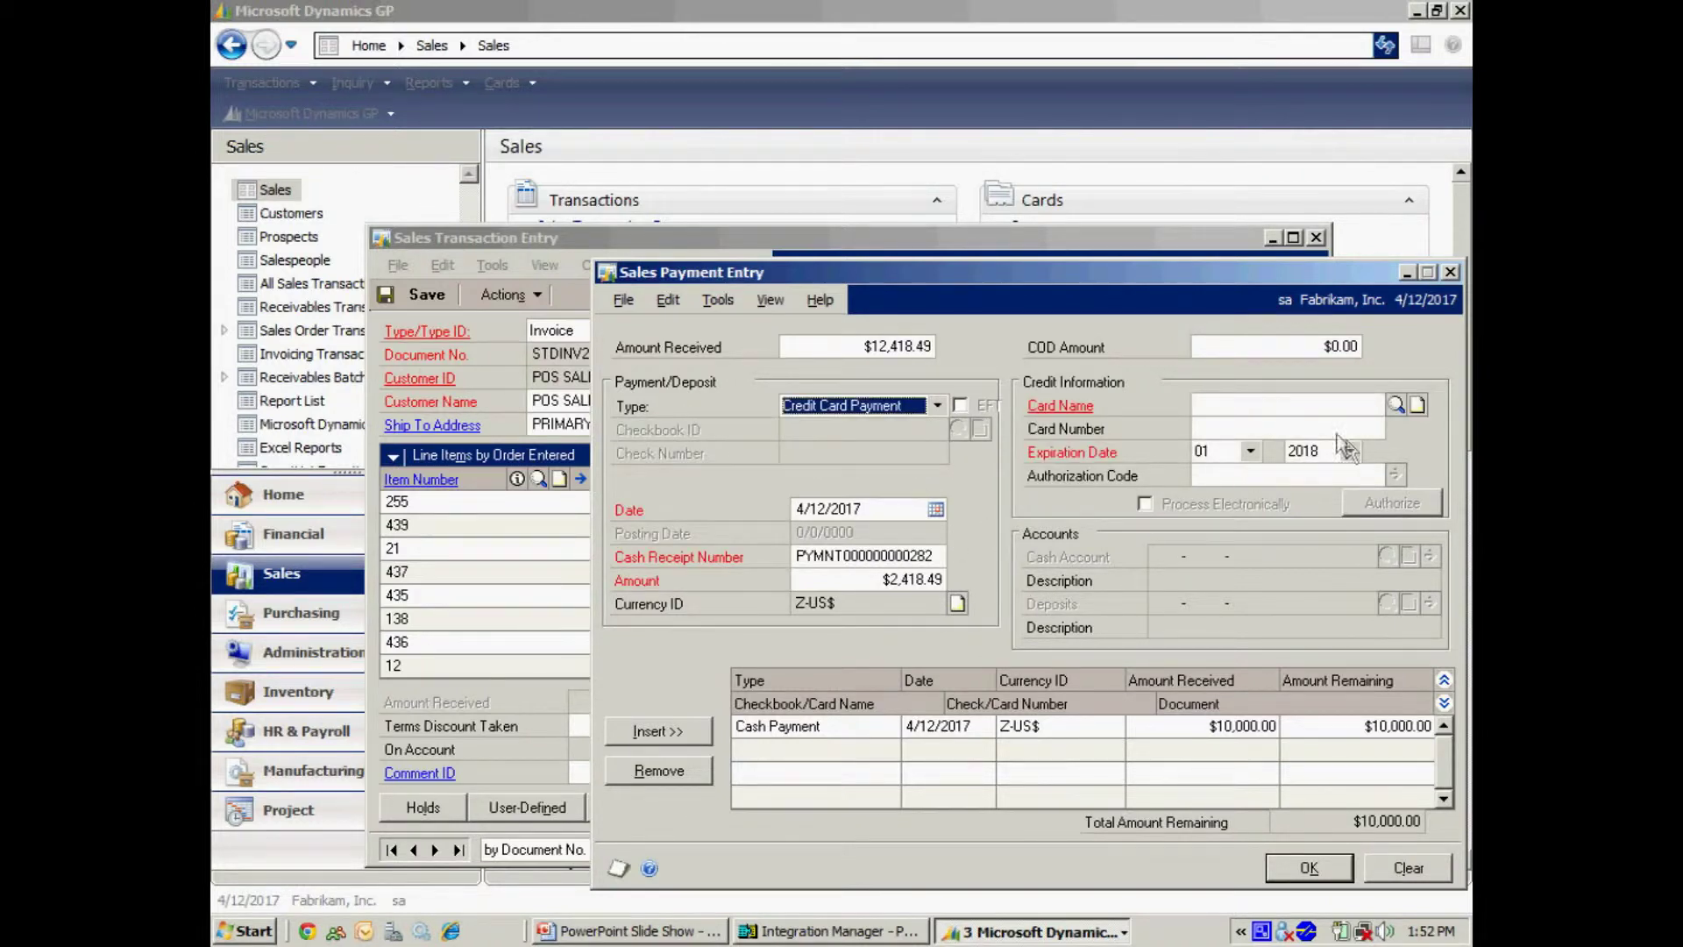
{"action": "left_click", "coordinate": [1396, 404]}
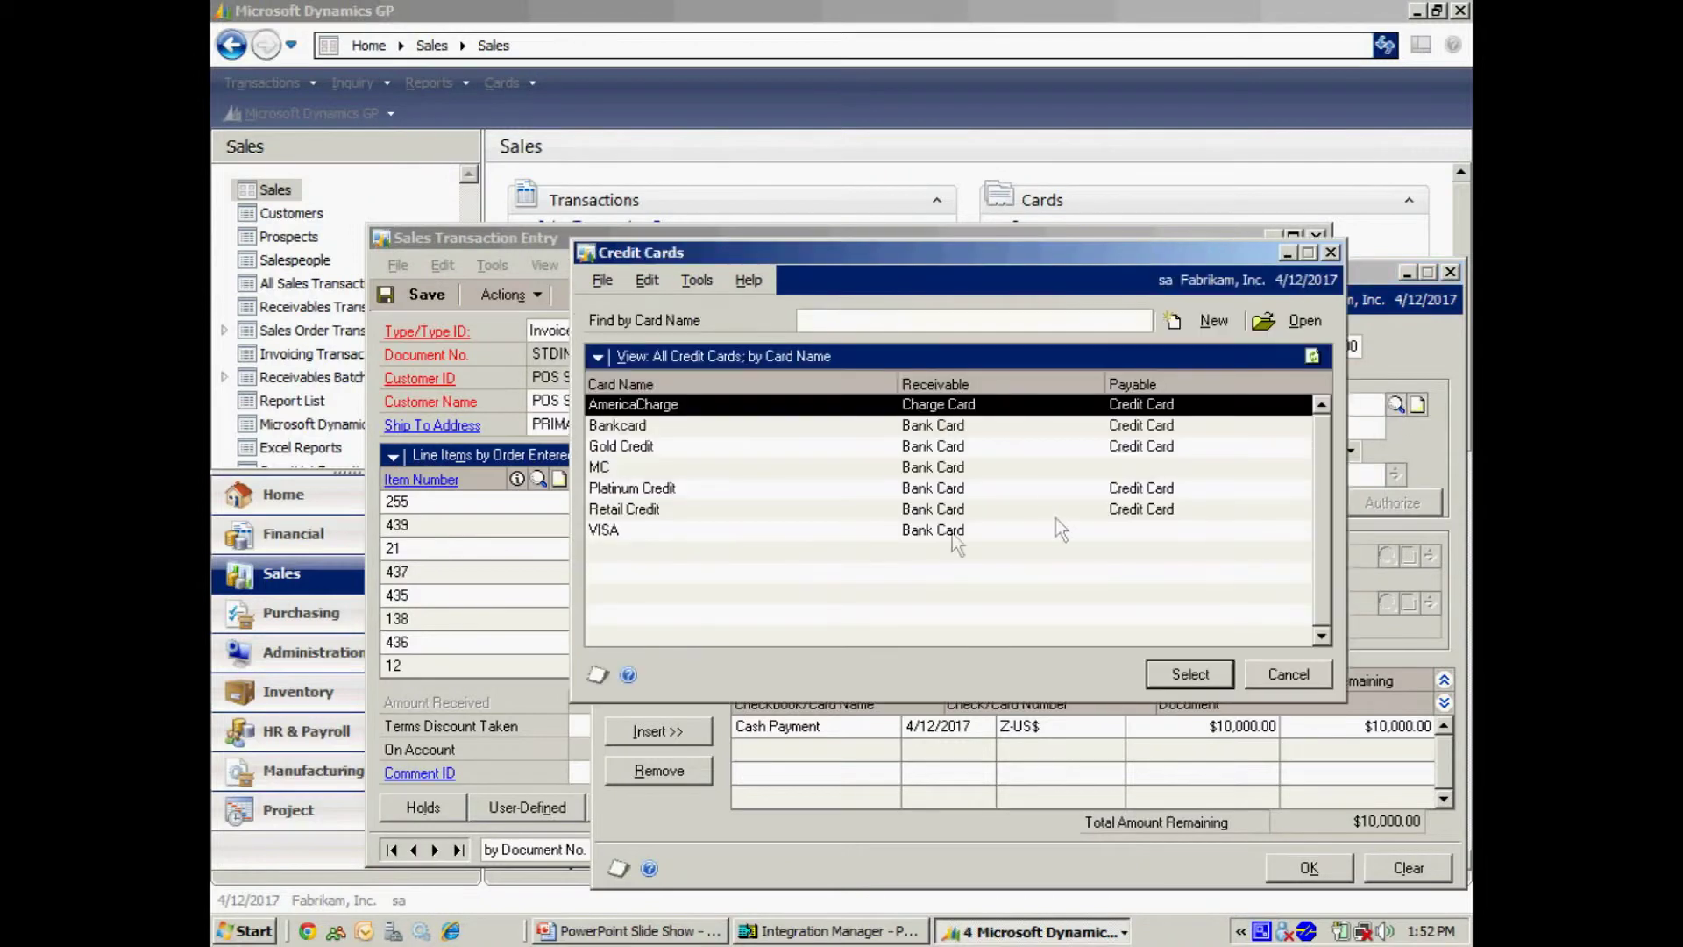
{"action": "double_click", "coordinate": [619, 532]}
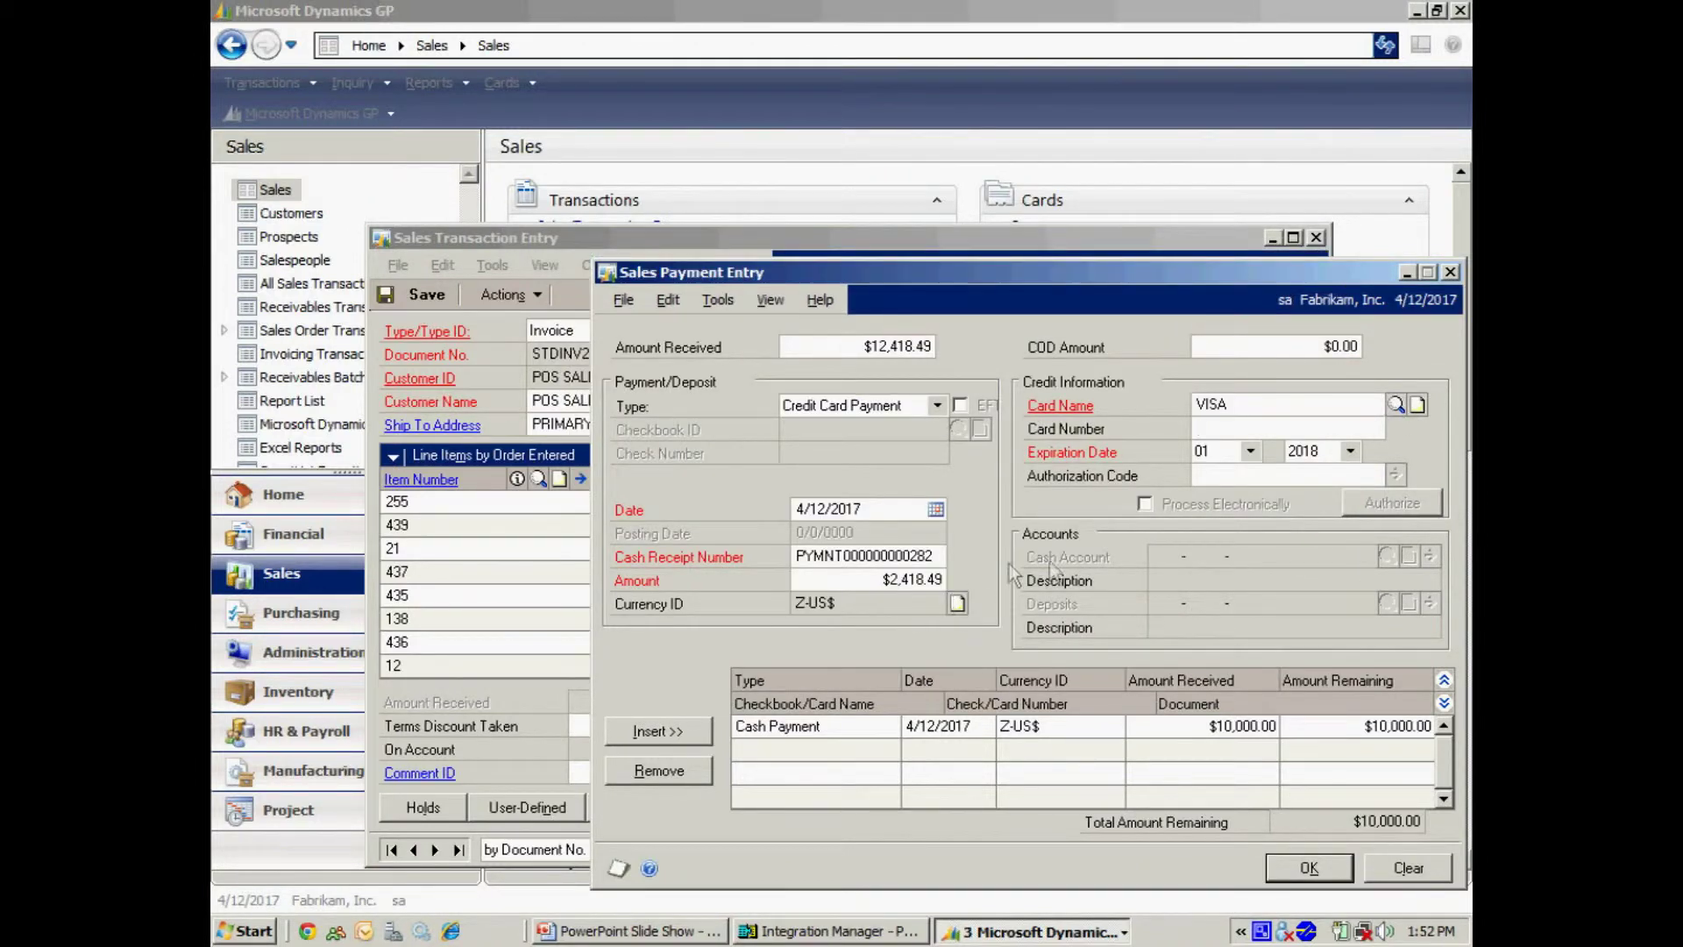
{"action": "left_click", "coordinate": [868, 584]}
{"action": "type", "text": "600"}
{"action": "key", "text": "Tab"}
{"action": "left_click", "coordinate": [658, 732]}
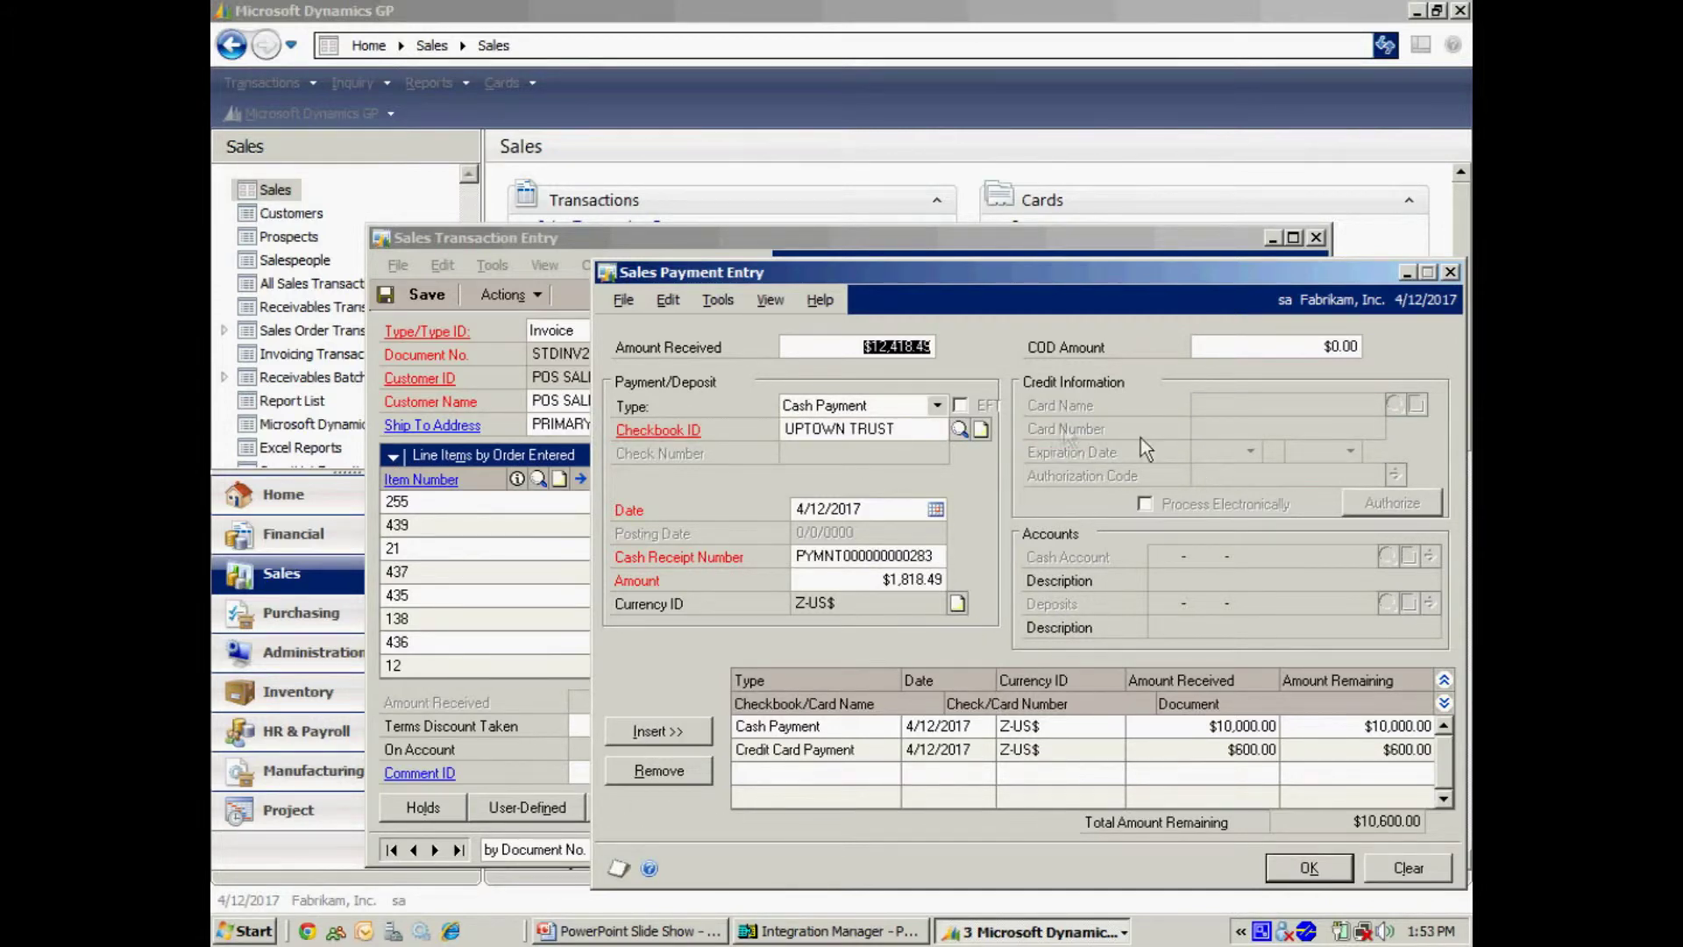
Step: Add a $1,818.49 MC credit card payment and accept the tenders, leaving $0.00 on account
{"action": "left_click", "coordinate": [938, 405]}
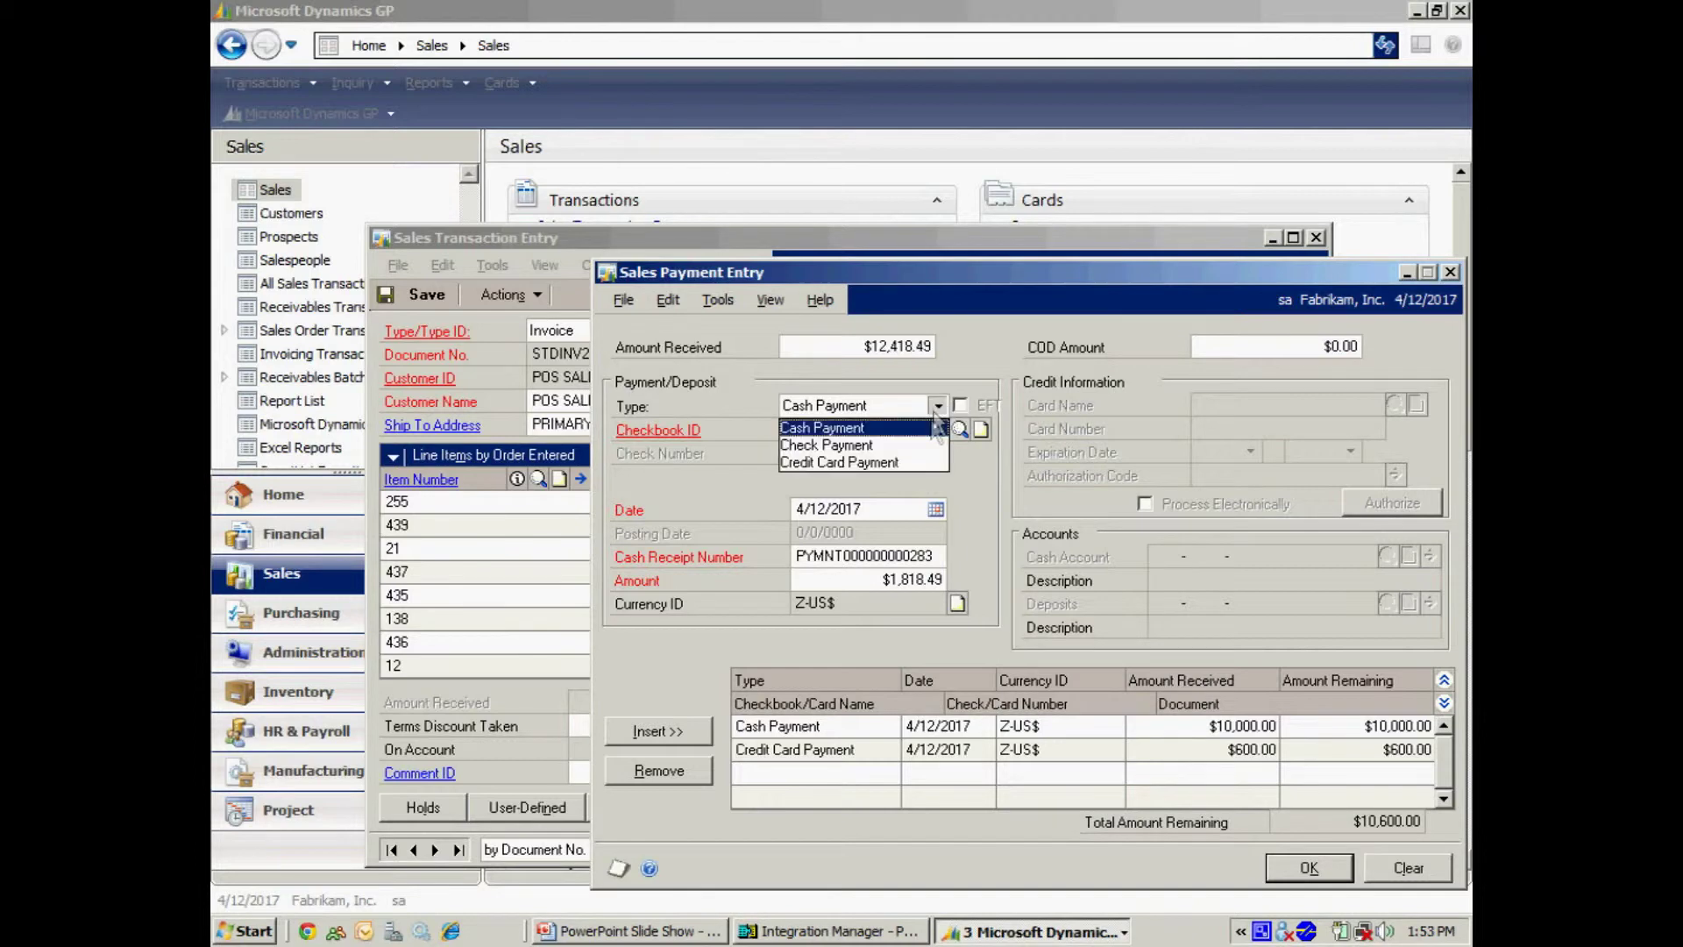
{"action": "left_click", "coordinate": [842, 468]}
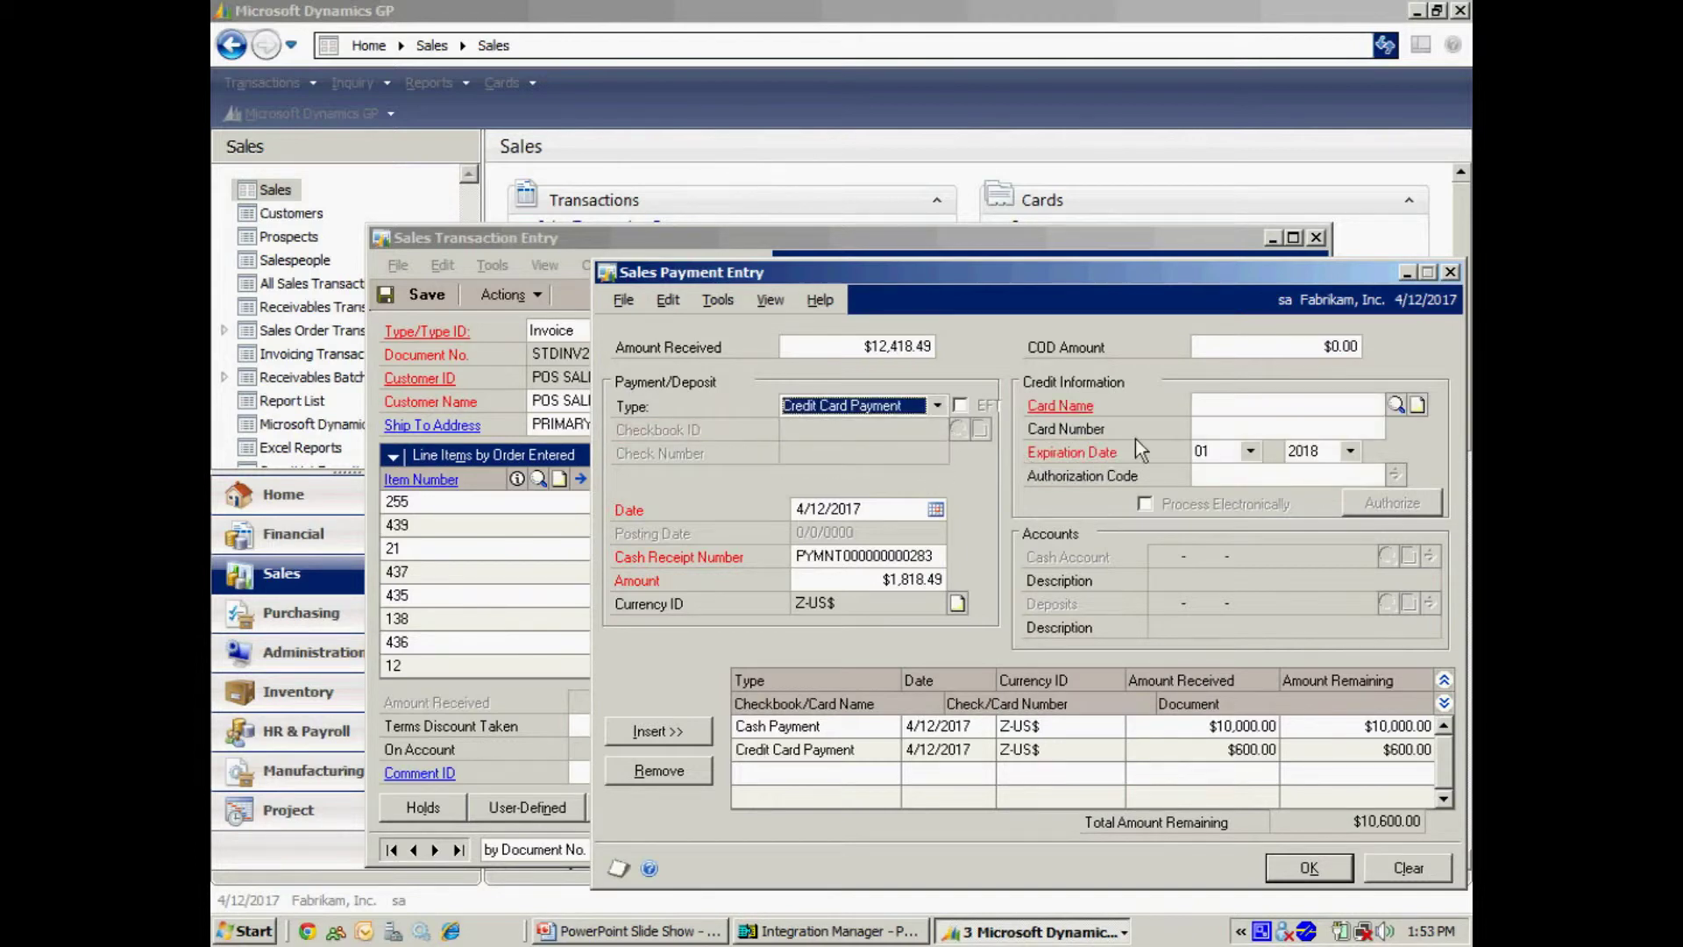
{"action": "left_click", "coordinate": [1396, 404]}
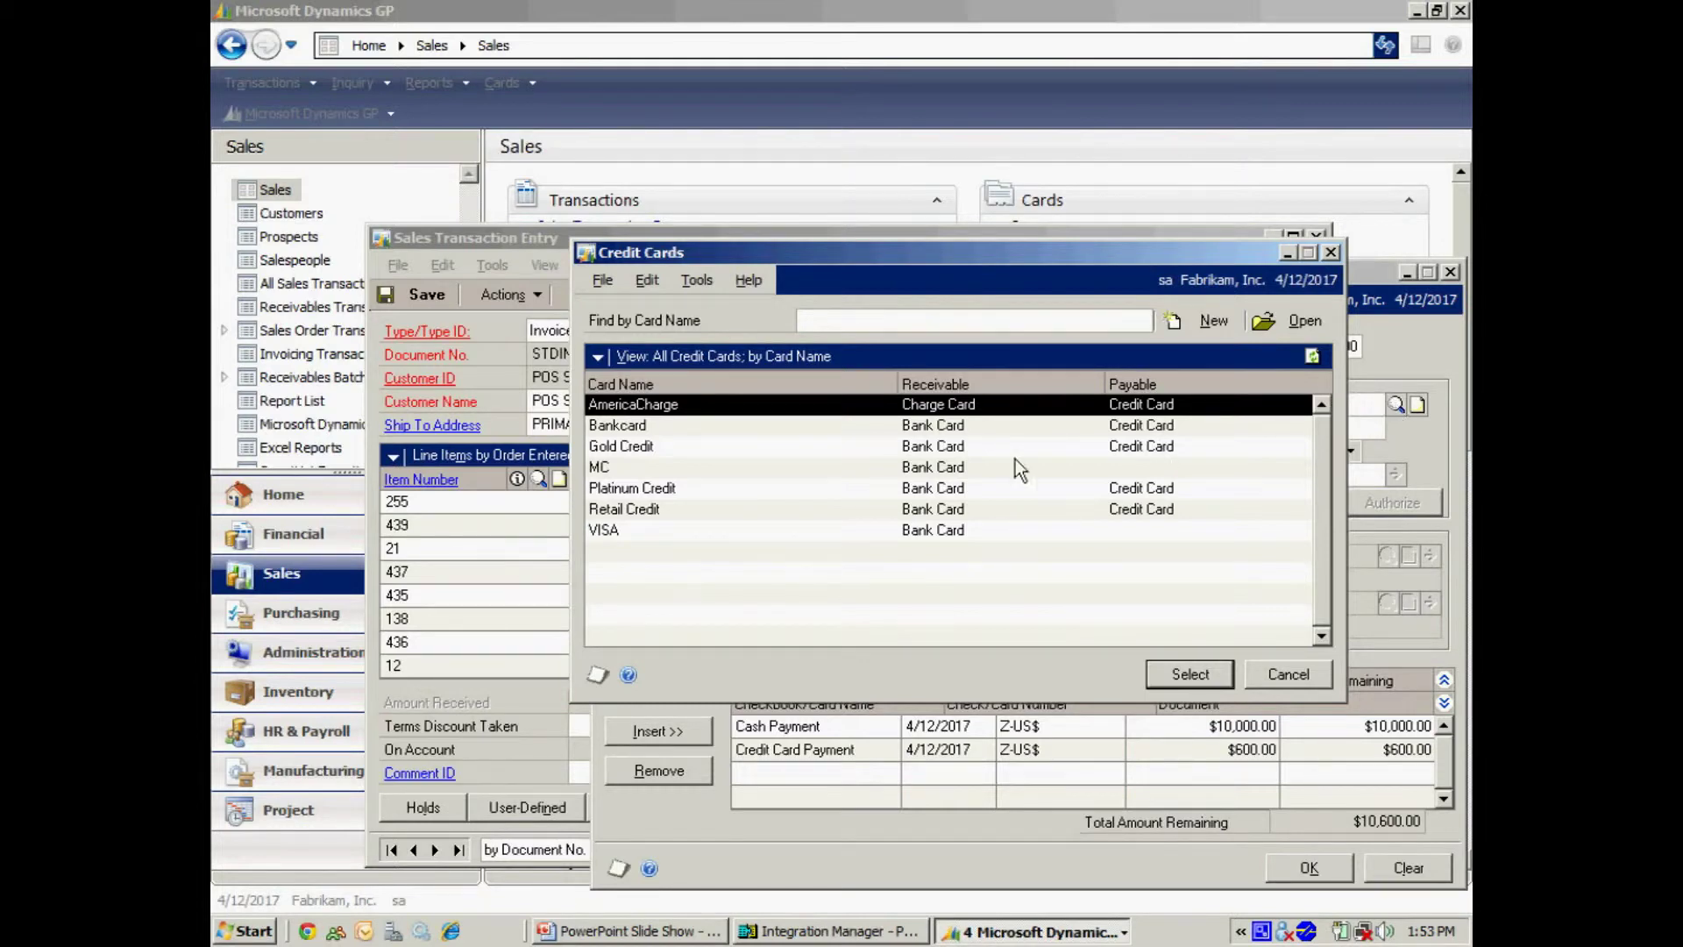
{"action": "left_click", "coordinate": [676, 465]}
{"action": "left_click", "coordinate": [1189, 672]}
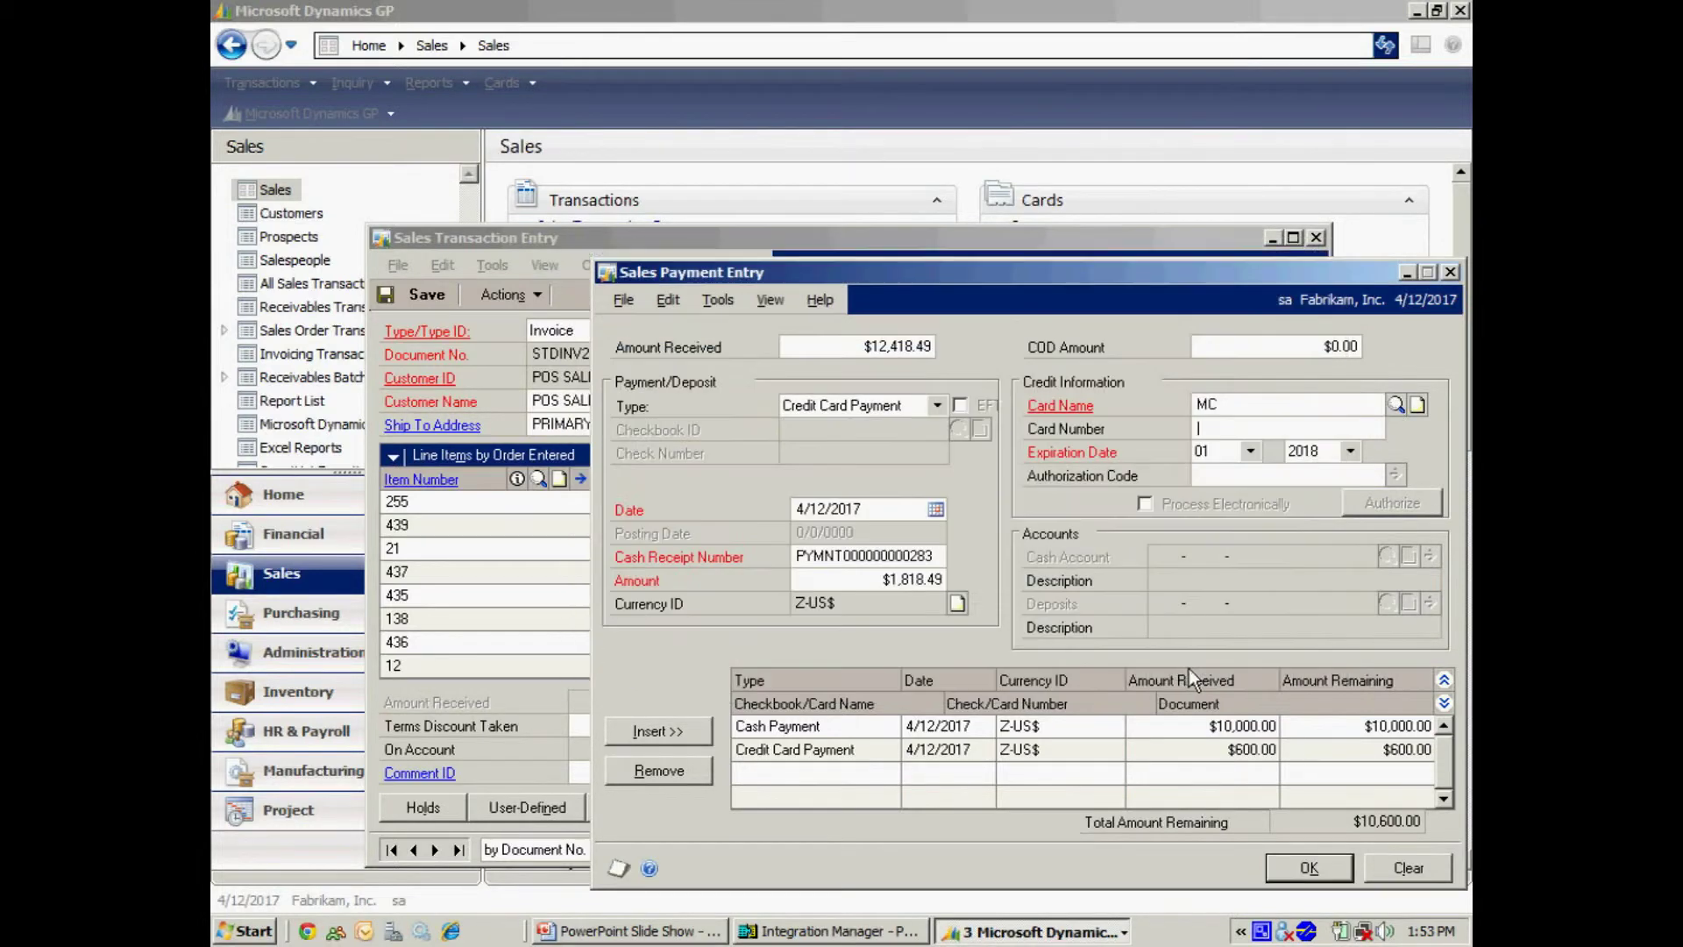
{"action": "left_click", "coordinate": [659, 732]}
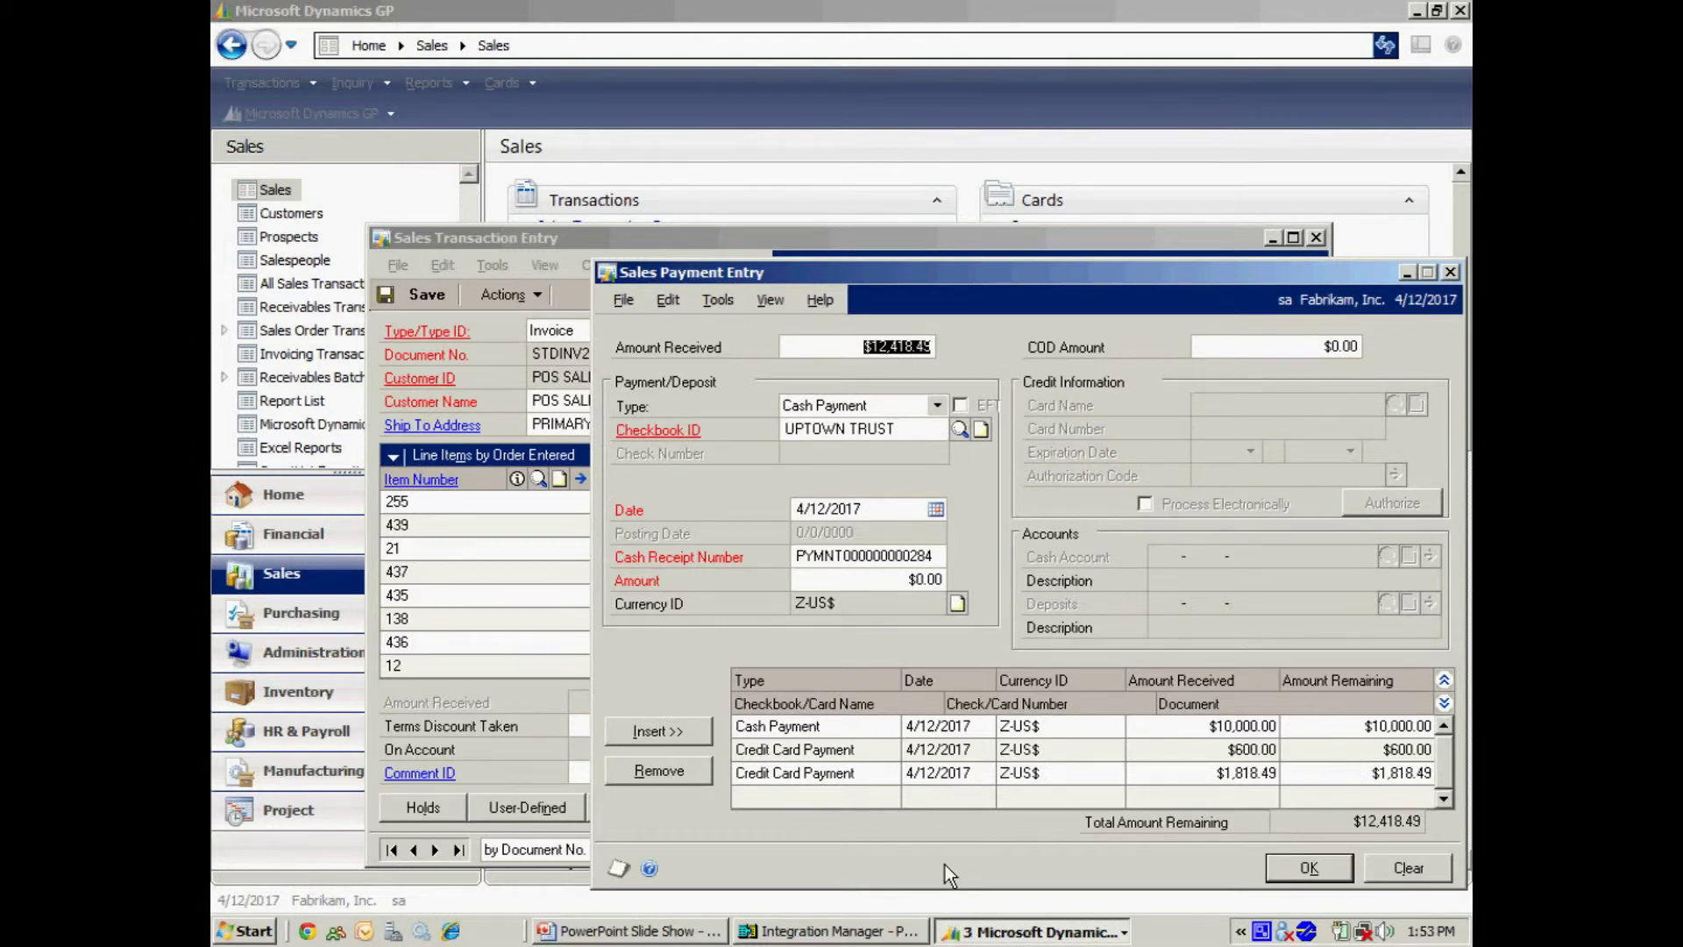
{"action": "left_click", "coordinate": [1281, 873]}
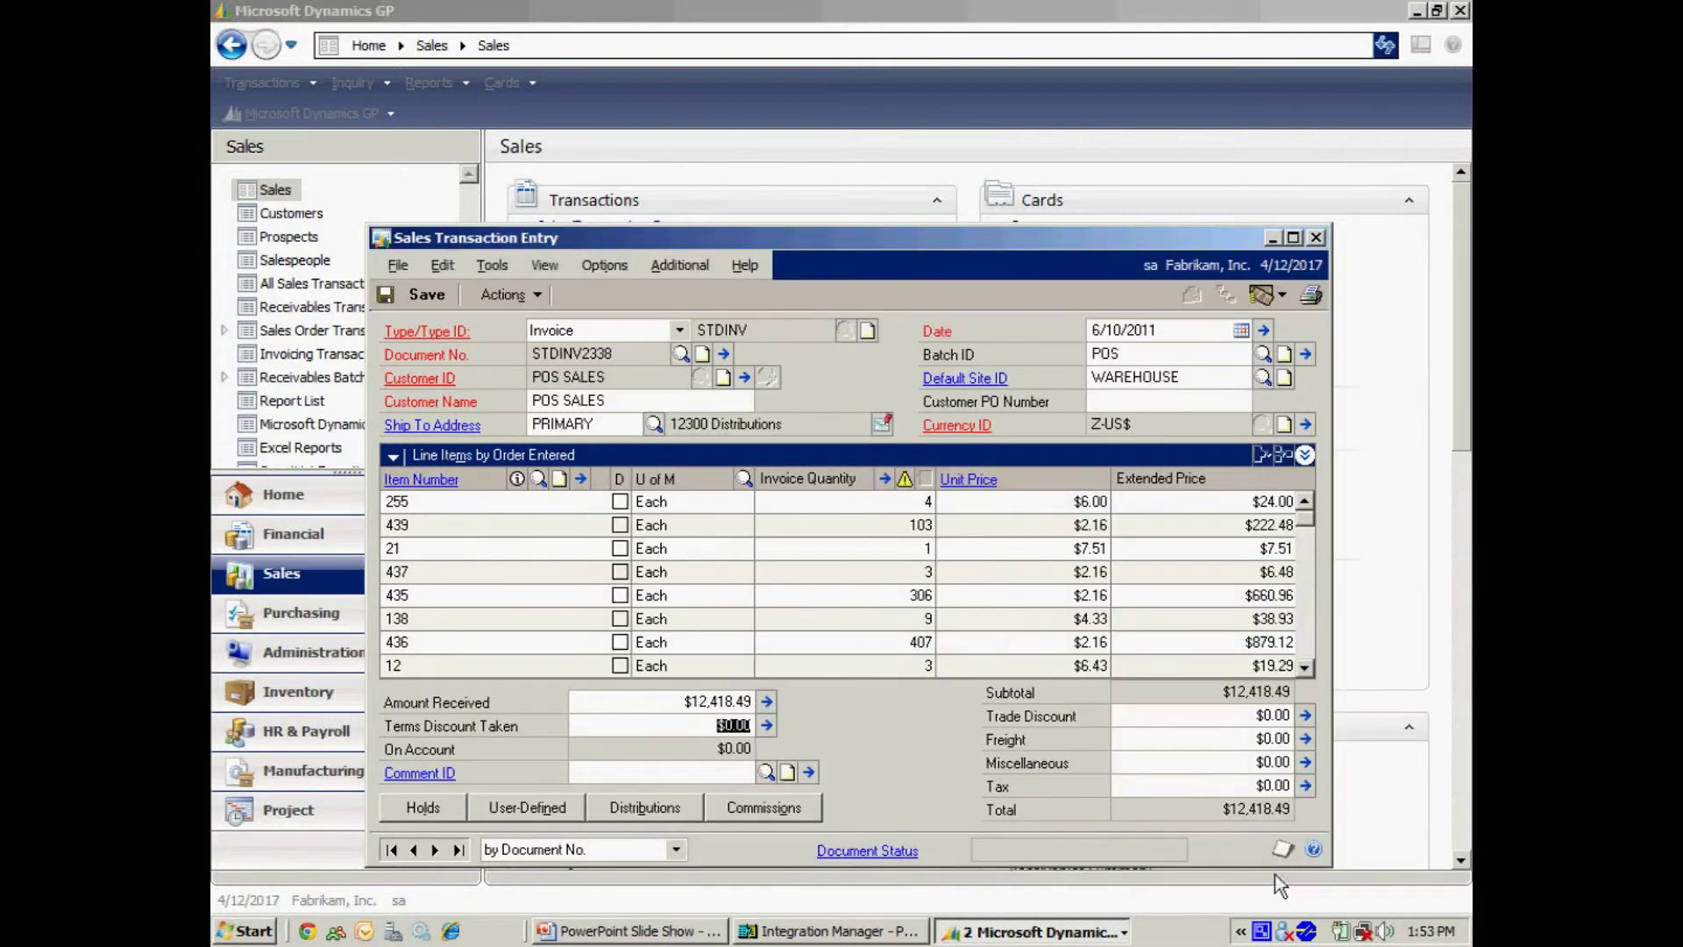